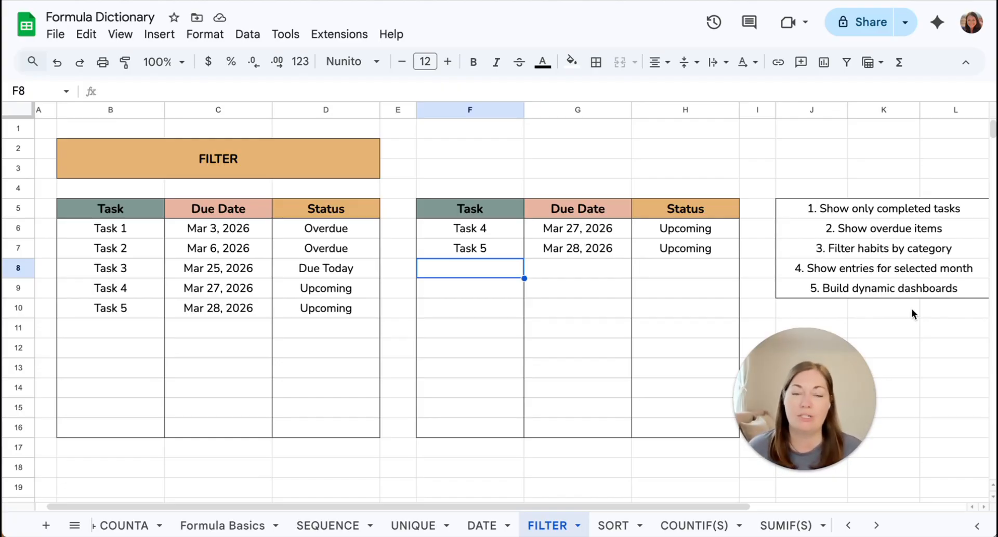
drag(824, 357, 859, 357)
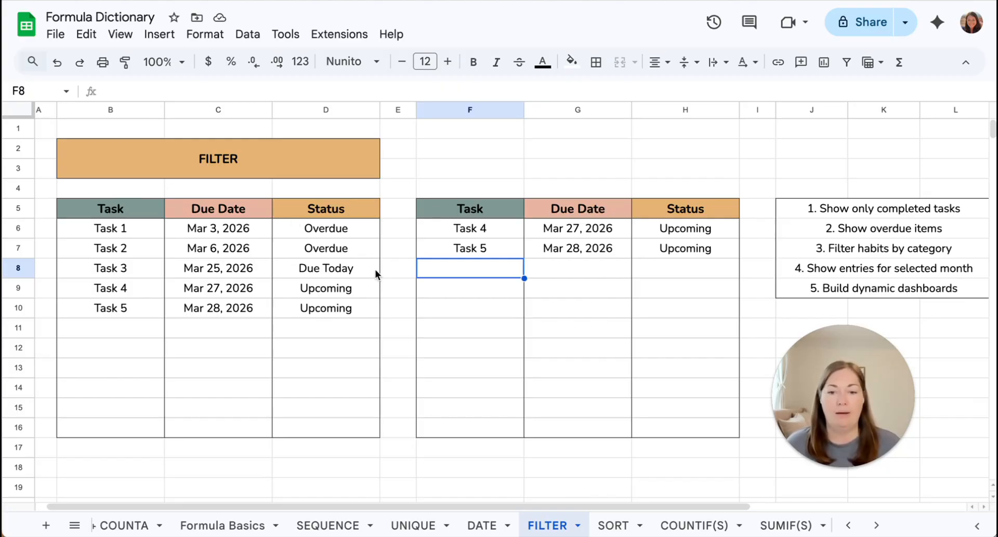
Set the due date of Task 3 to Mar 27, 2026 in the source table
double_click(222, 272)
click(261, 396)
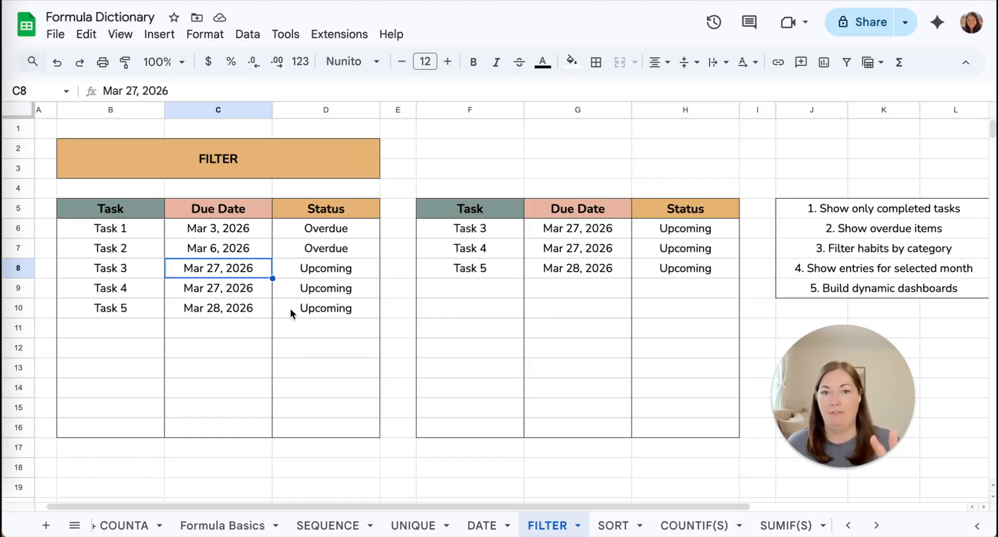
Clear the existing FILTER formula from cell F6 to empty the results table
click(470, 228)
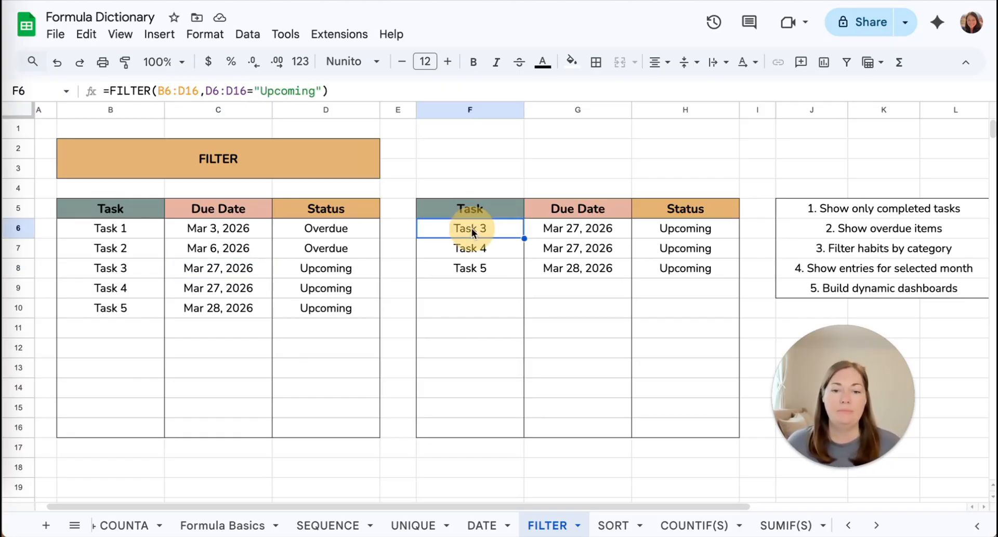
key(Delete)
scroll(435, 297, right, 1)
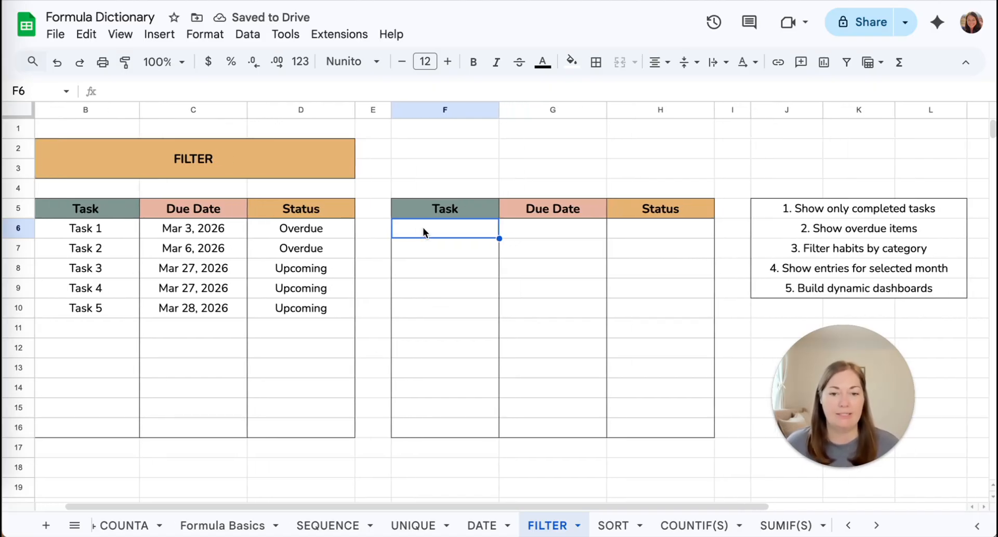
scroll(423, 227, left, 2)
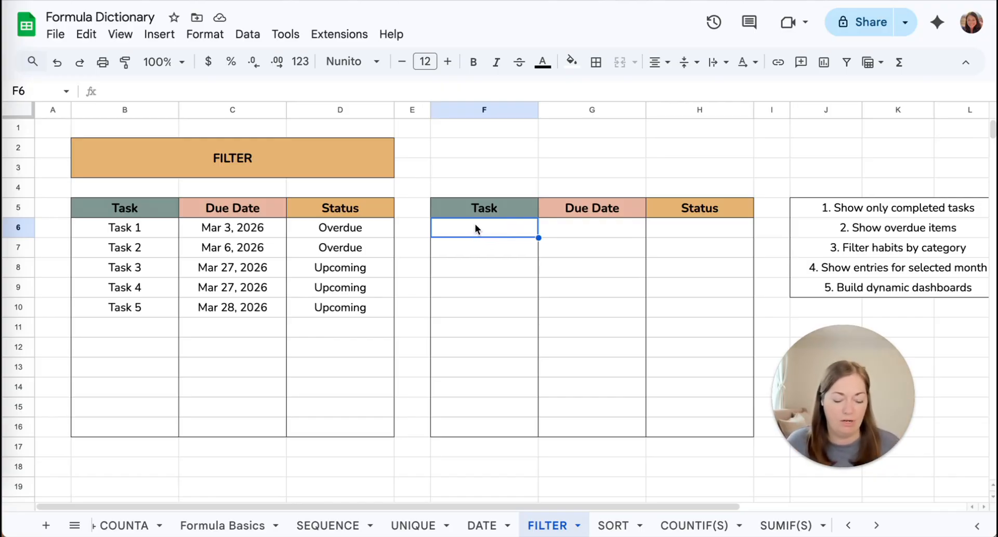
Start a FILTER formula in cell F6 with only the task names, B6:B16, as its range
text(=filt)
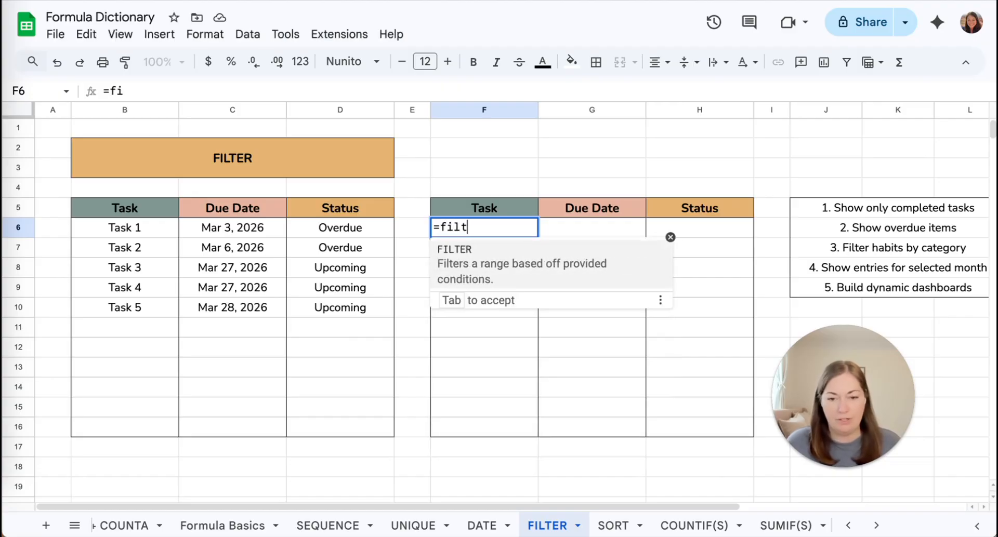
key(Tab)
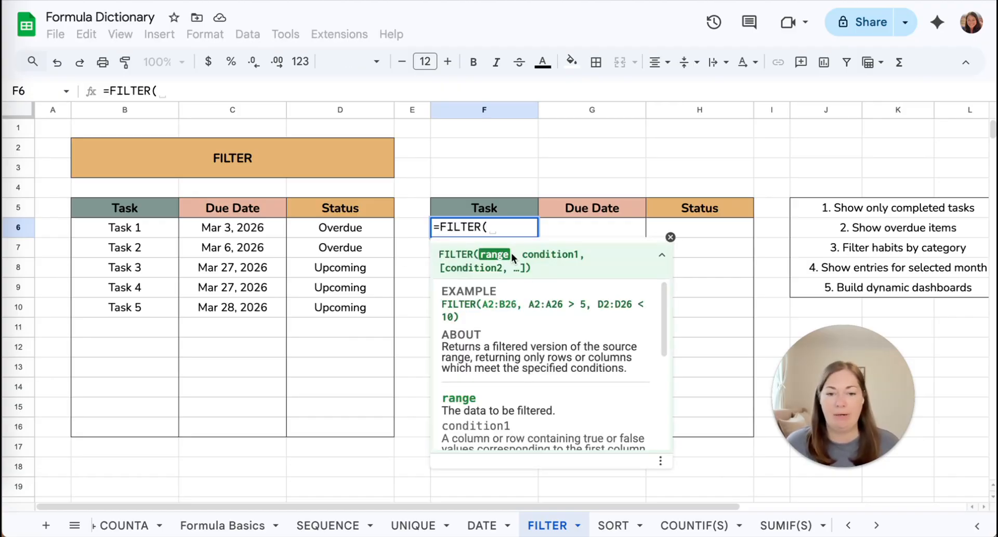
click(146, 230)
drag(146, 230, 339, 428)
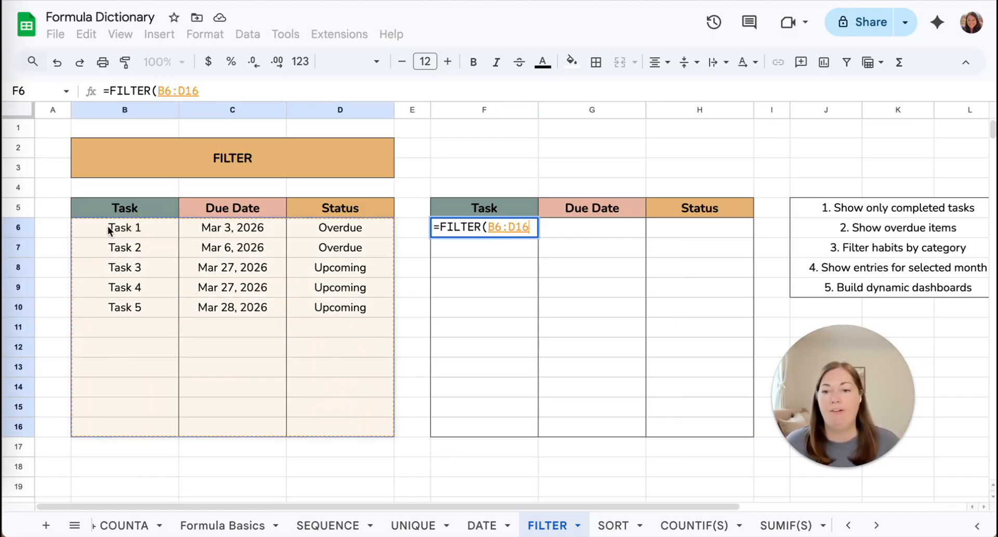
click(108, 226)
shift+click(120, 432)
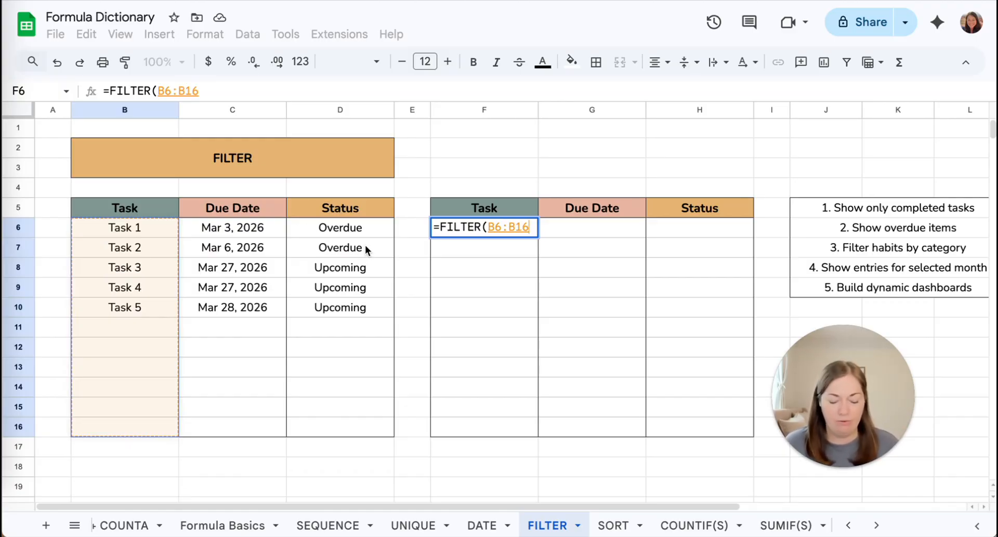
text(,)
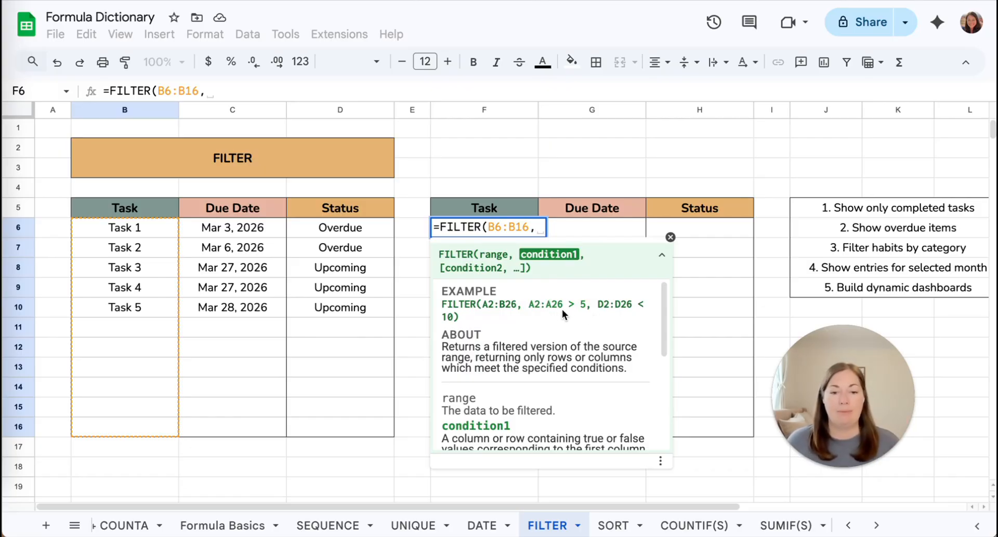
Complete the FILTER formula in F6 with the condition D6:D16="Upcoming"
click(335, 228)
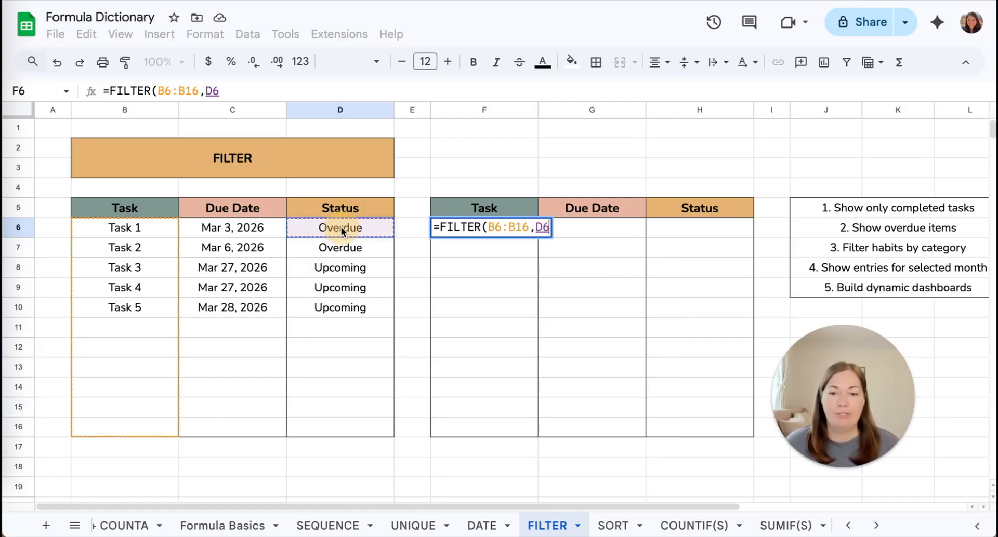
shift+click(364, 426)
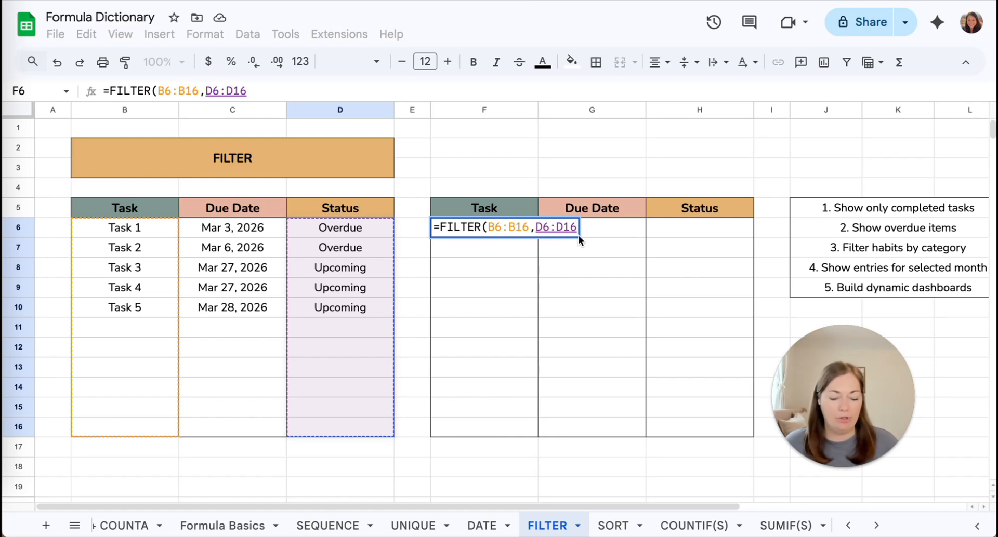
text(=)
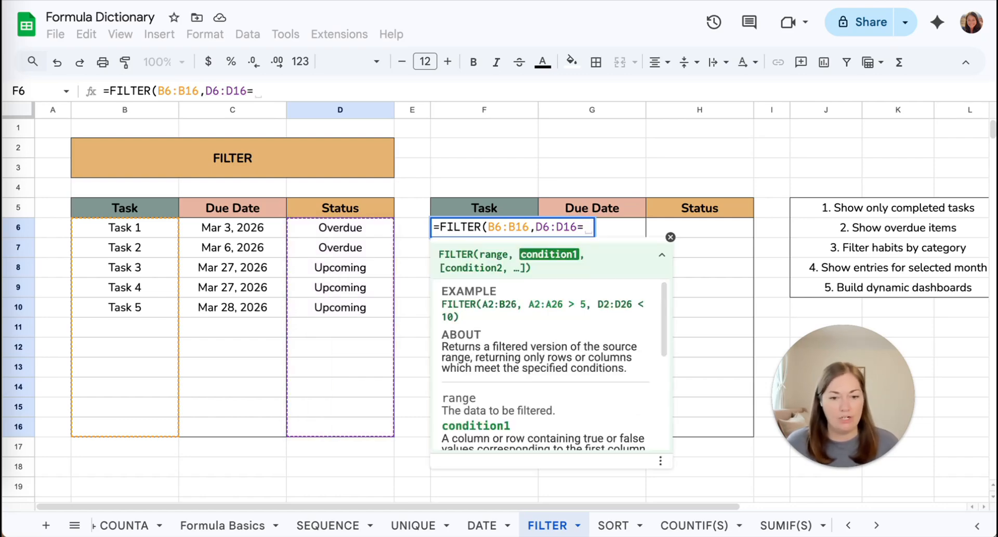
text("Upcoming)
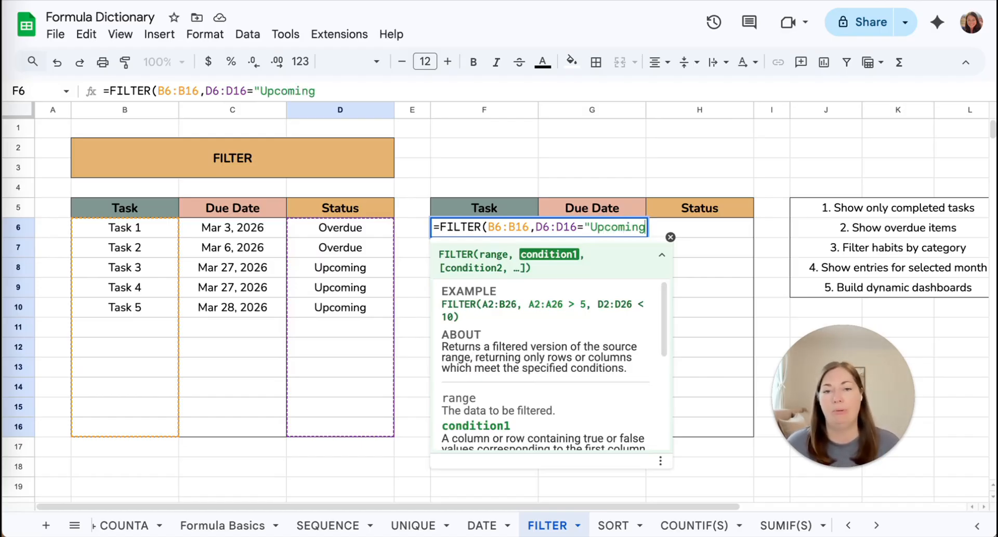
text(")
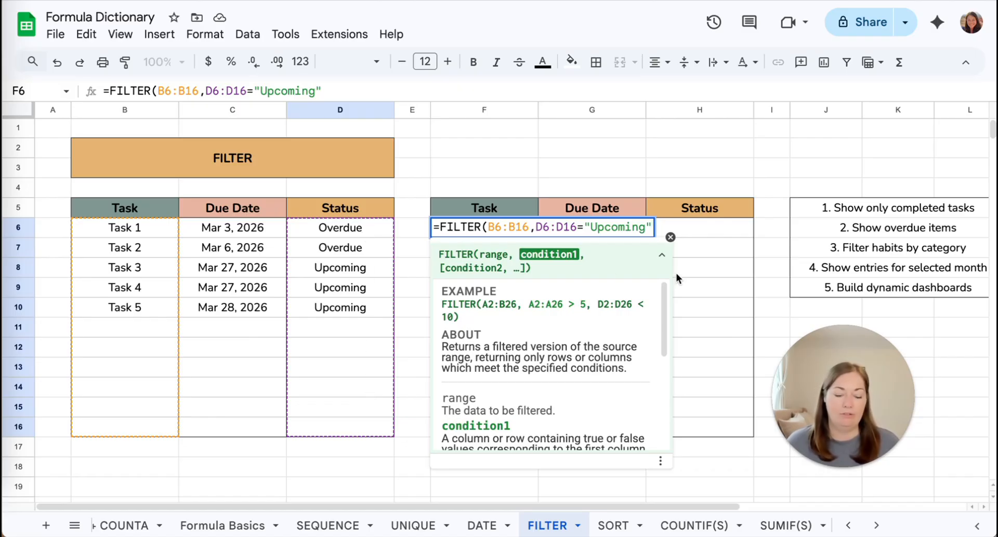
text())
key(Return)
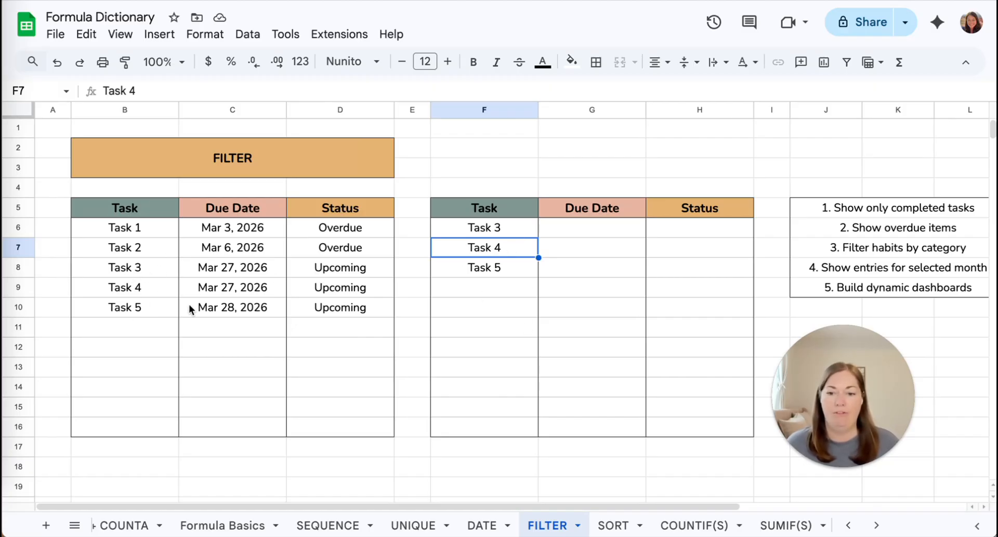
Test the filter by changing Task 5's due date to Mar 2, 2026, and undo the change
double_click(255, 311)
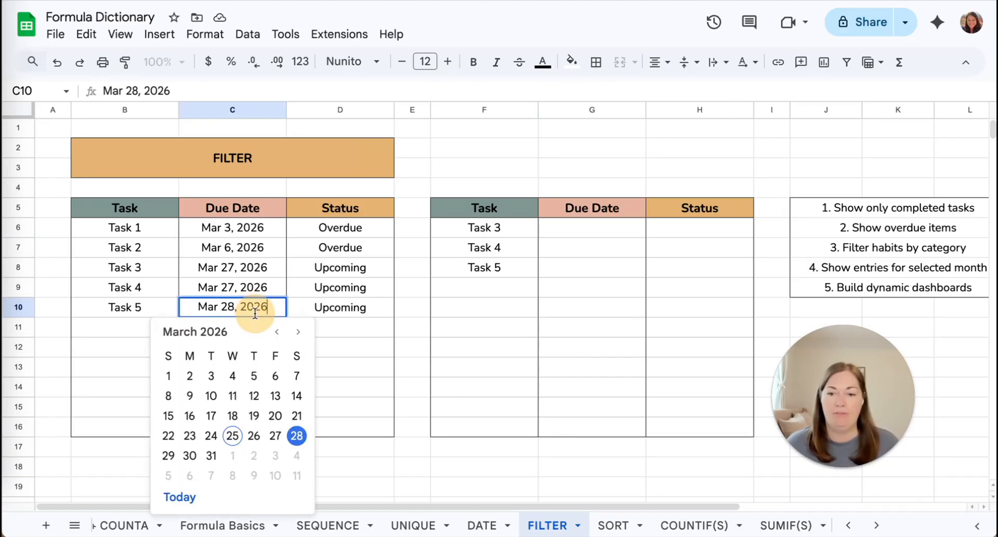
click(189, 376)
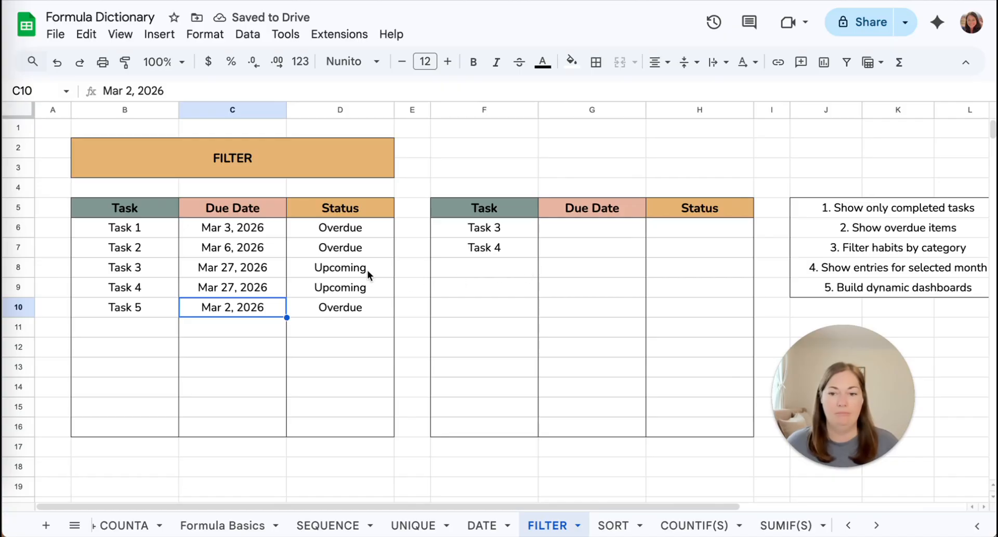
key(ctrl+z)
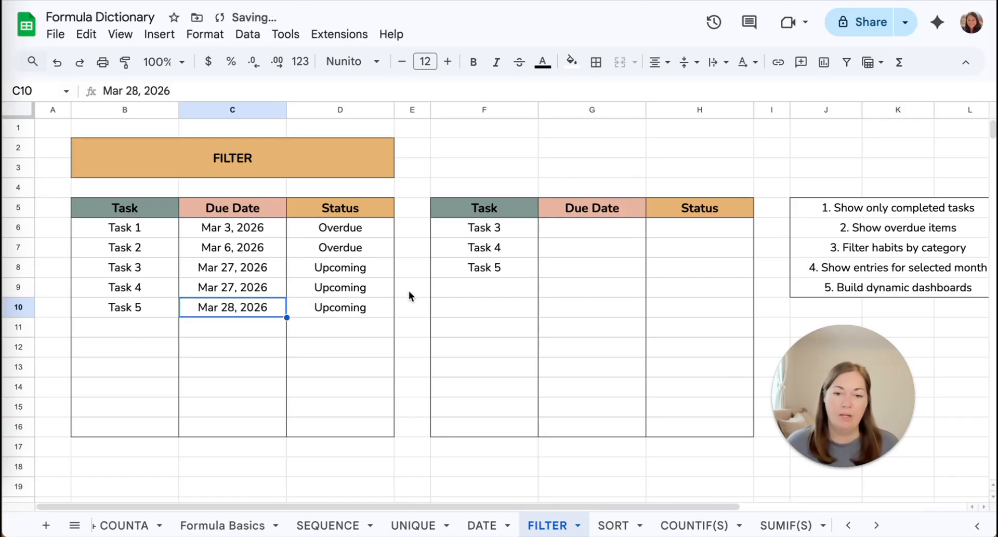
Replace the formula in F6 with =FILTER(B6:D16,D6:D16="Overdue") to return all three columns
click(522, 223)
key(Delete)
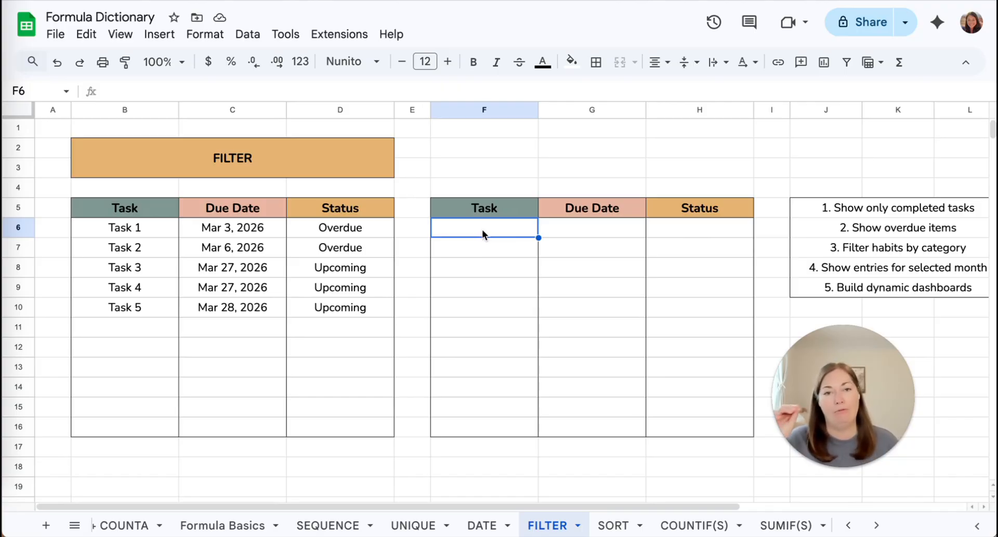
text(=filt)
key(Tab)
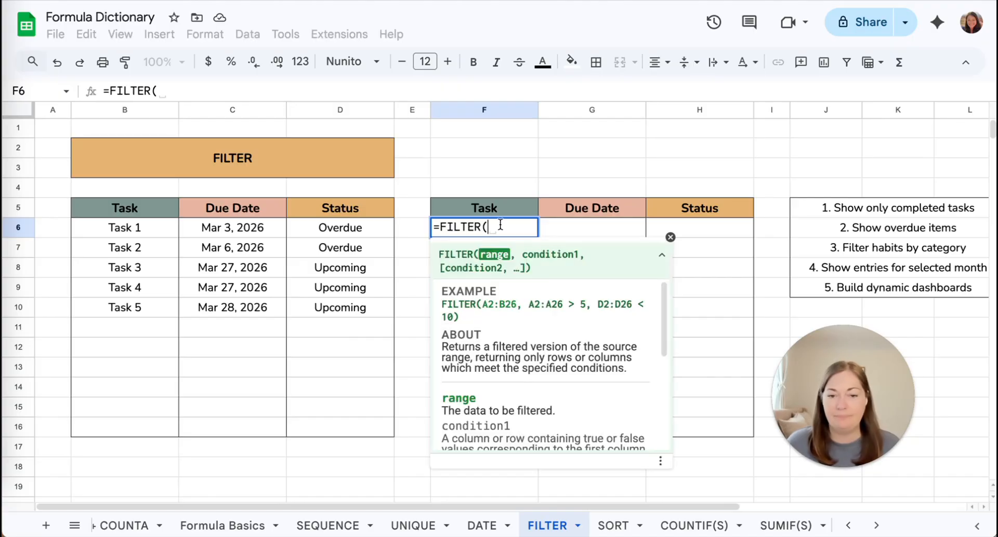
drag(144, 227, 322, 422)
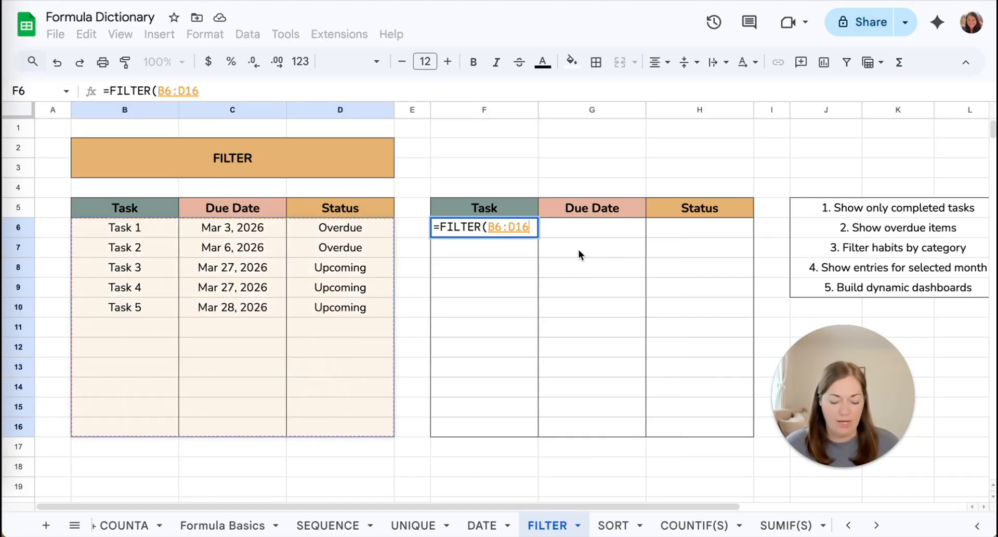
text(,)
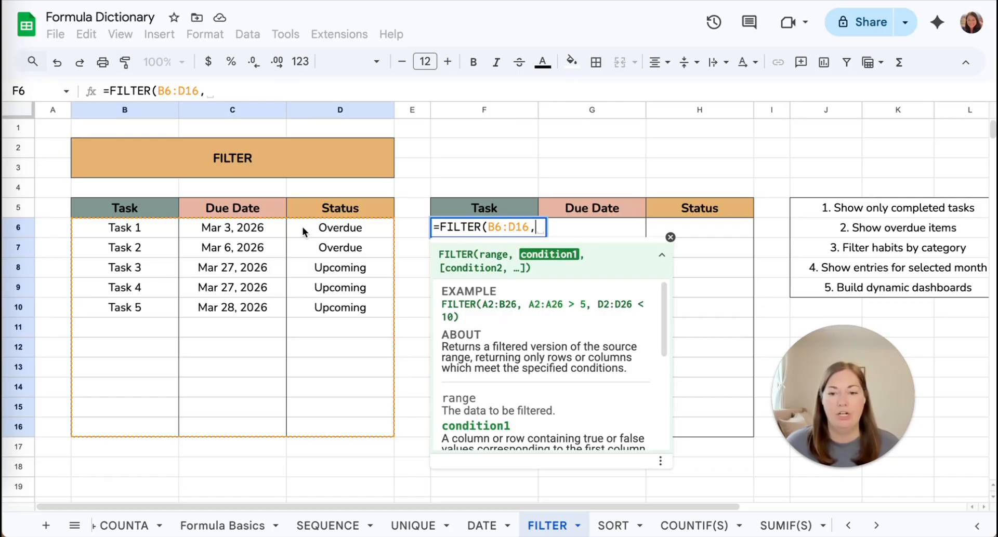
drag(323, 229, 348, 420)
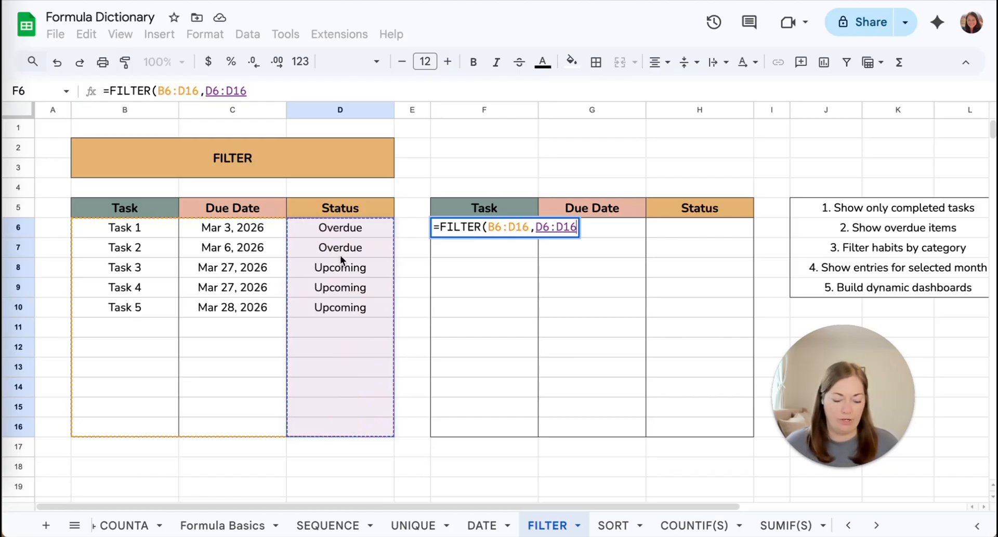
text(="Overdue"))
key(Return)
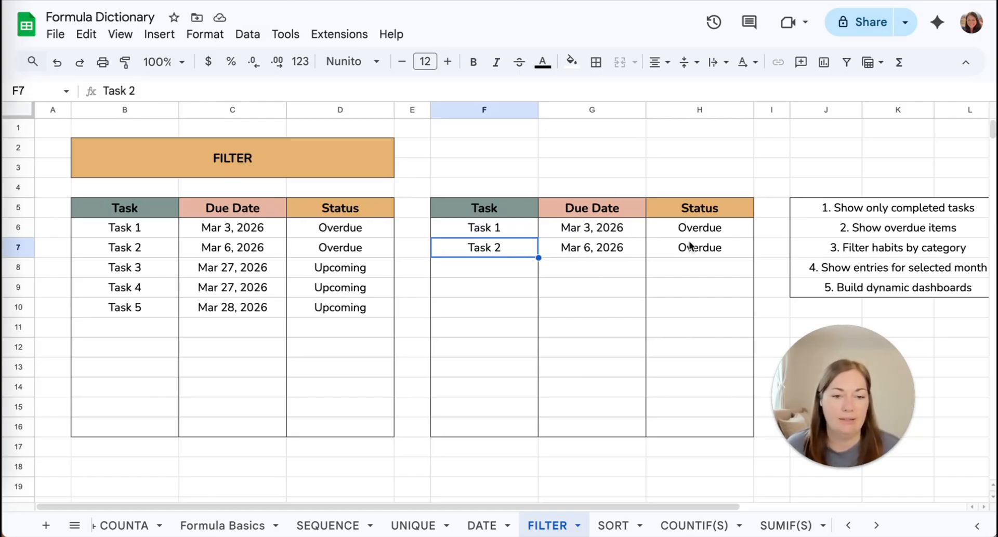
key(Down)
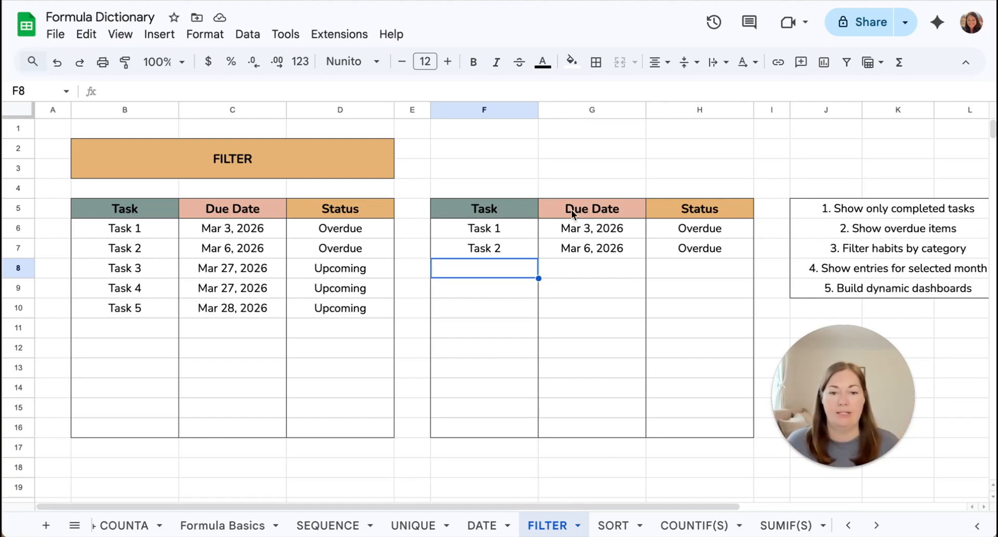
Try limiting the FILTER range in F6 to B6:C16, and undo the change
click(486, 227)
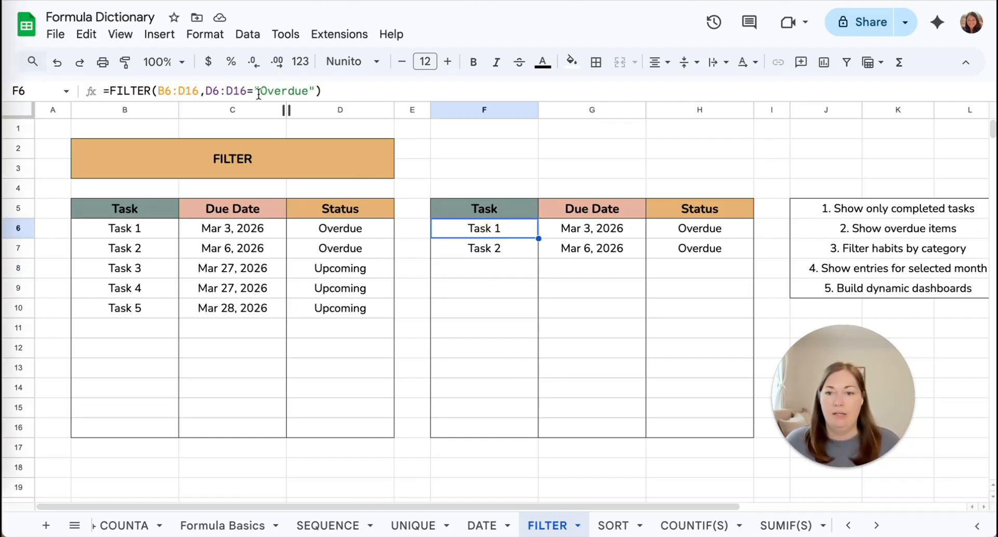
drag(199, 91, 161, 91)
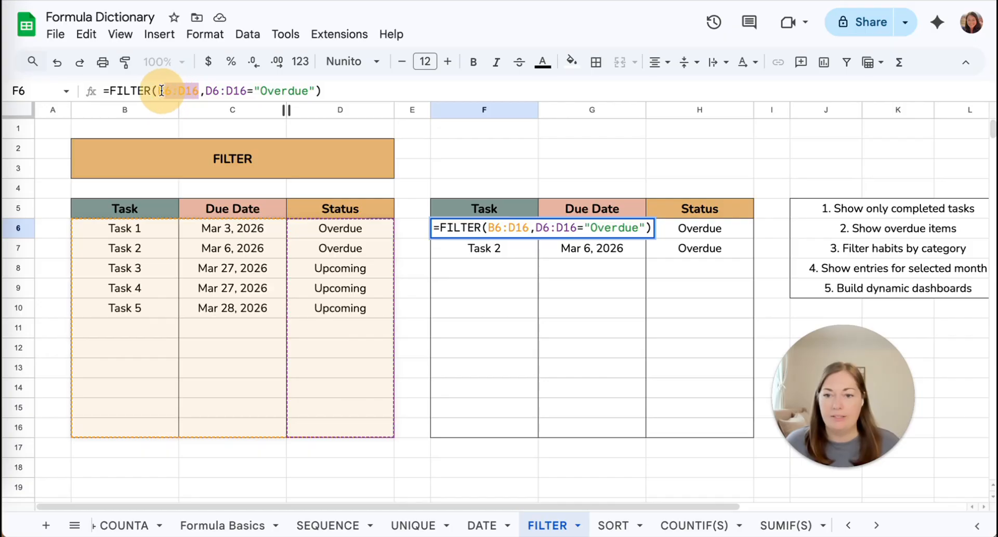
key(BackSpace)
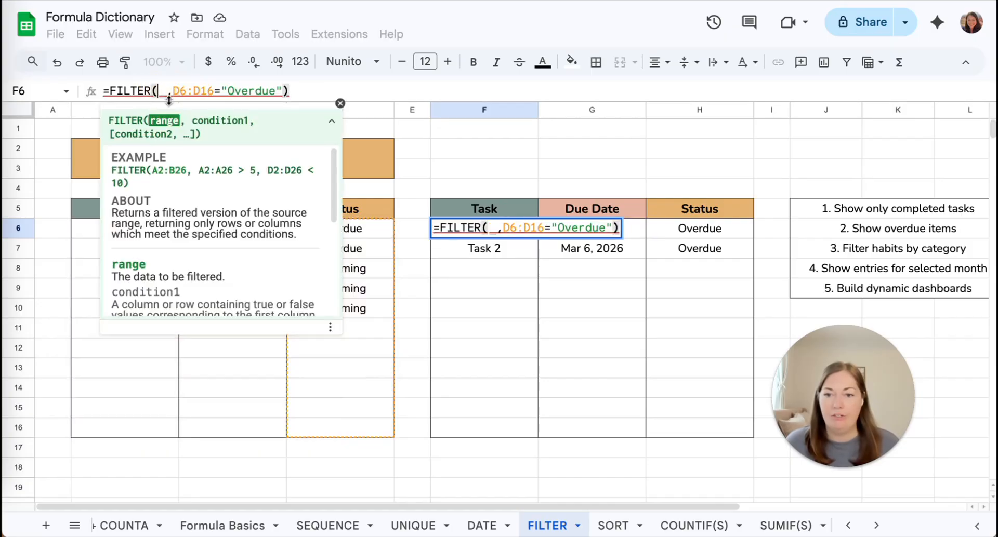
click(87, 234)
shift+click(230, 422)
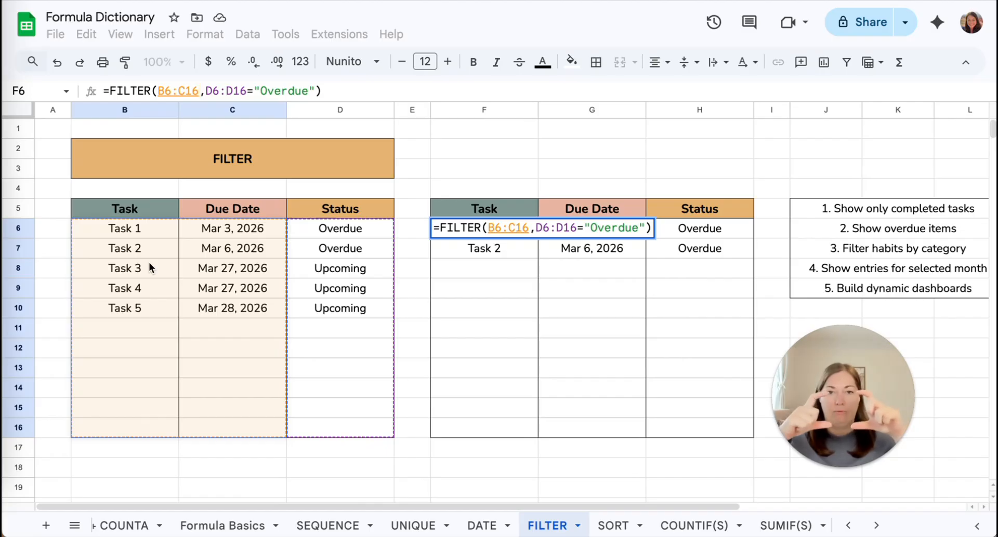
key(Return)
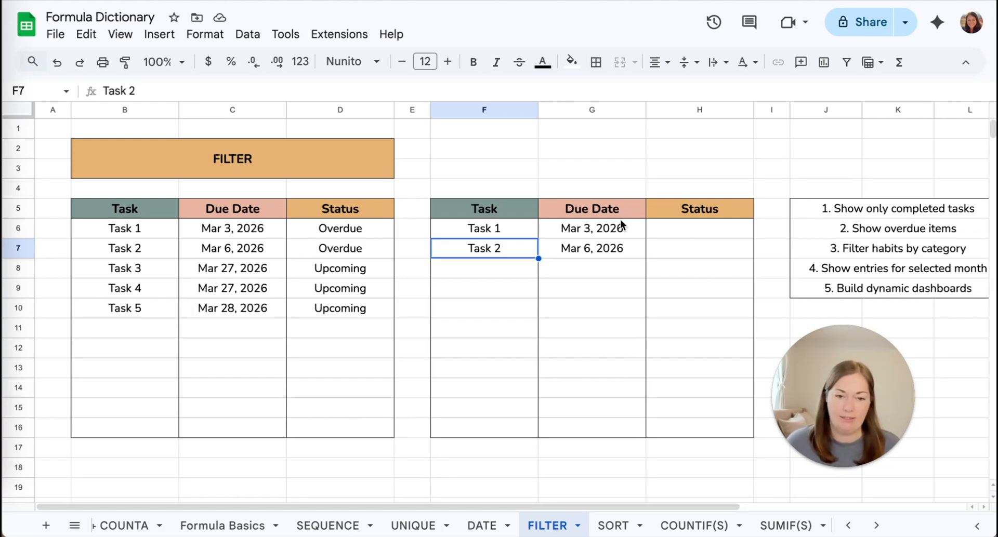
key(ctrl+z)
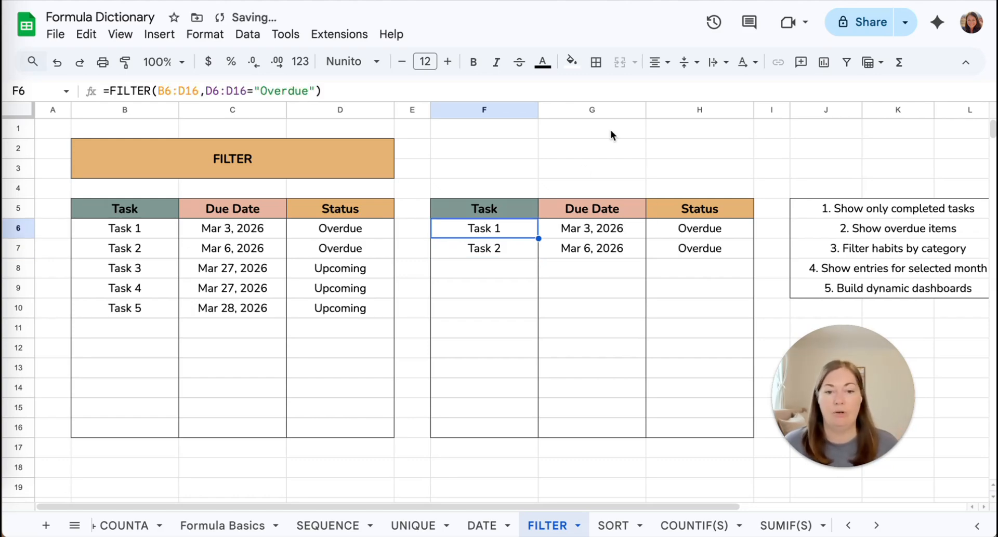
Delete column G, the Due Date column of the filtered table, and inspect the formula's result cells in row 6
click(588, 110)
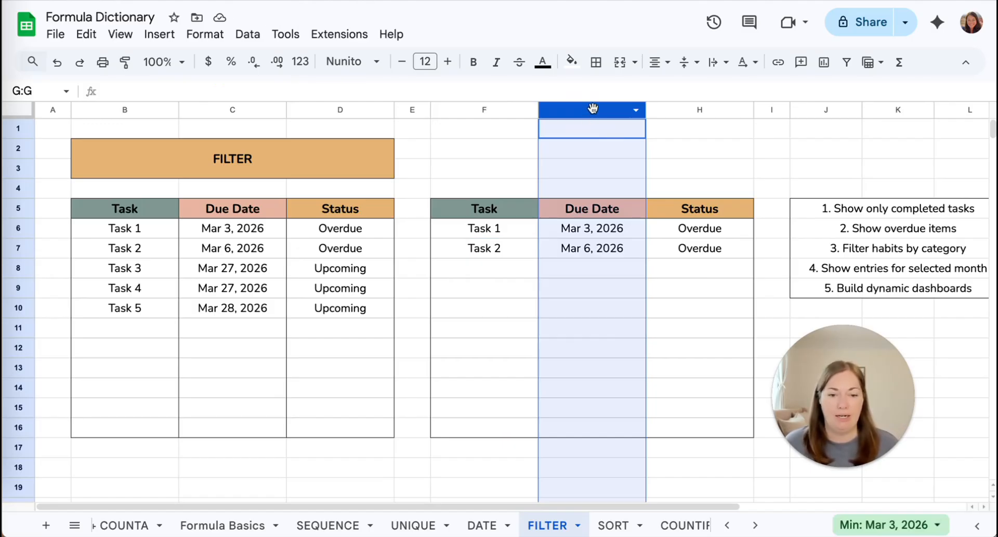
right_click(588, 109)
click(633, 223)
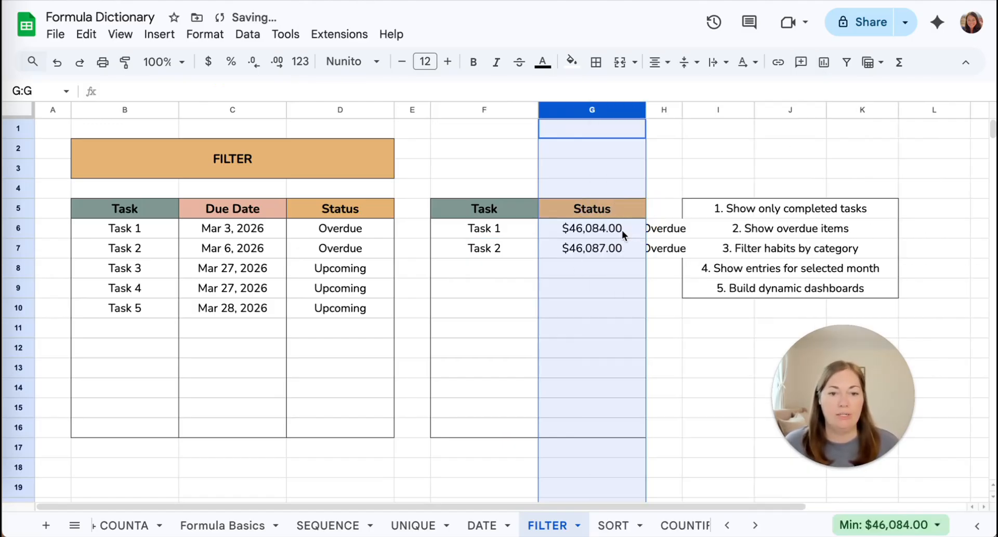
click(658, 234)
click(615, 235)
click(534, 230)
click(593, 230)
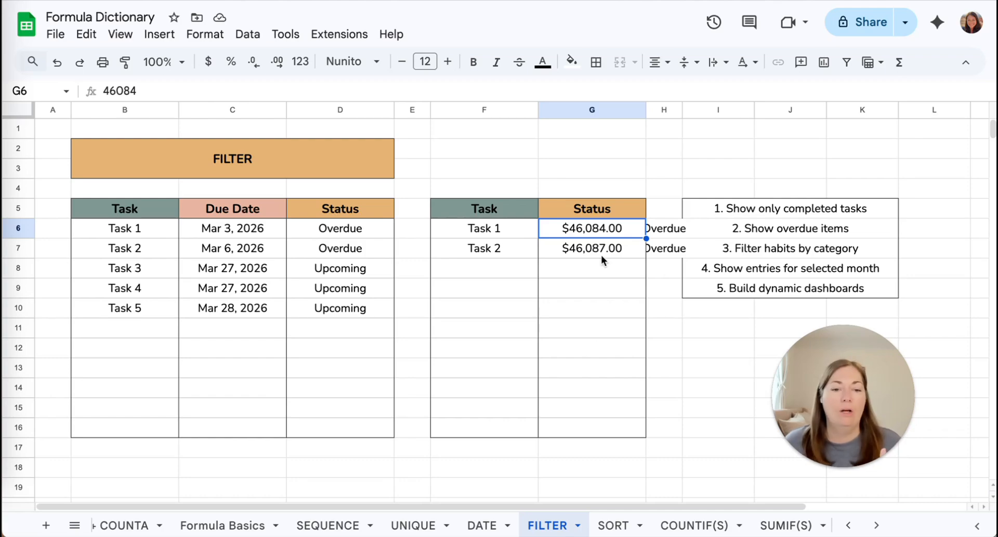
Clear F6 and start a FILTER formula there with the combined range {B6:B16,D6:D16} to return only task and status
click(489, 230)
key(Delete)
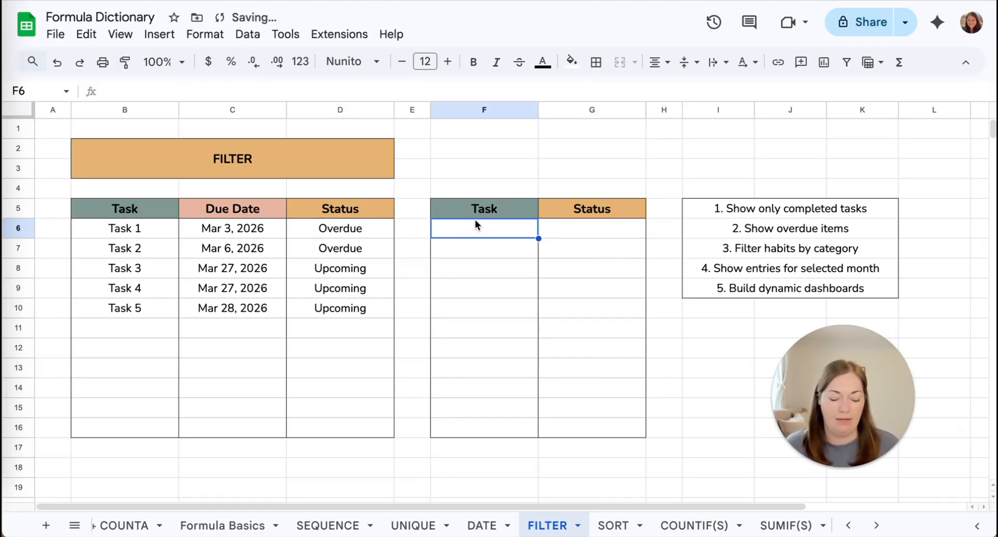
text(=fi)
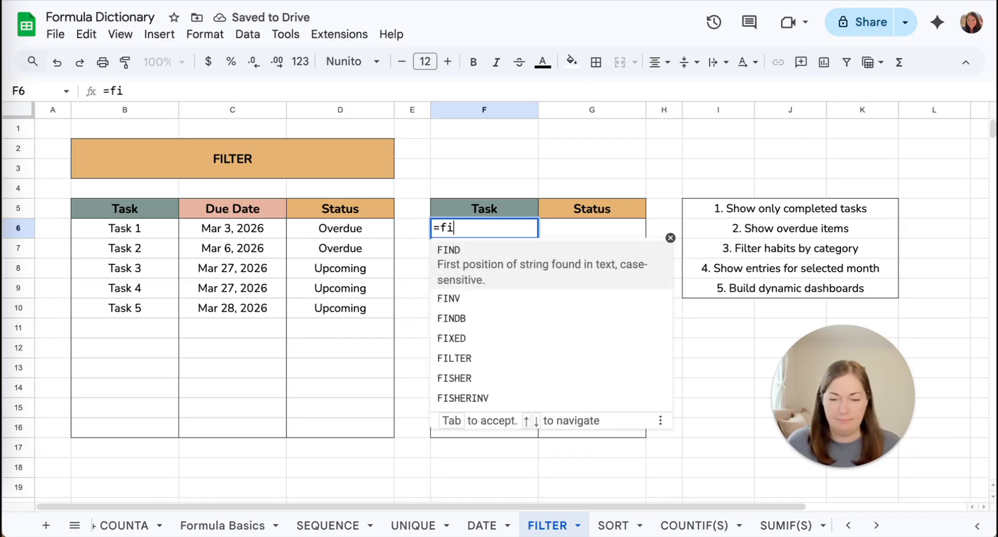
text(l)
key(Tab)
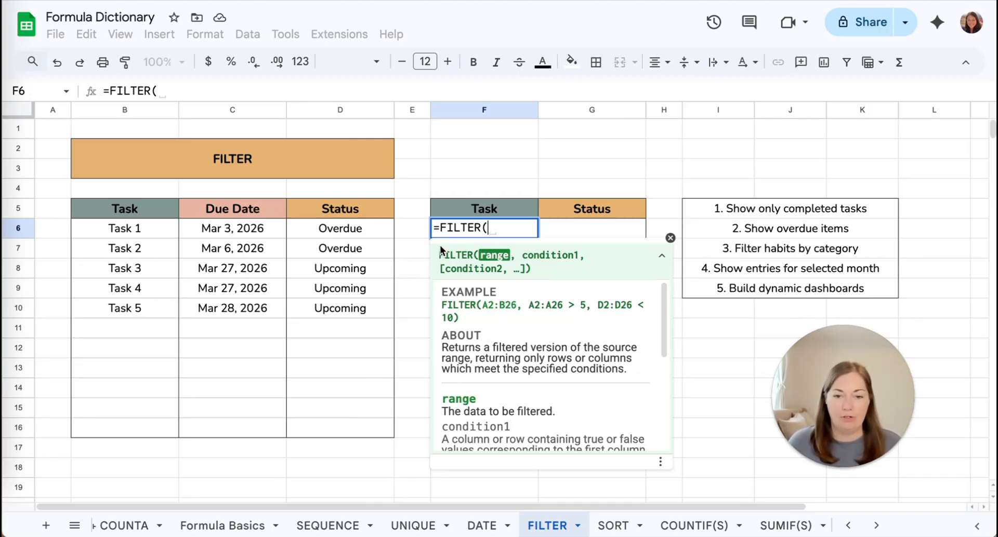
text({)
drag(129, 232, 133, 430)
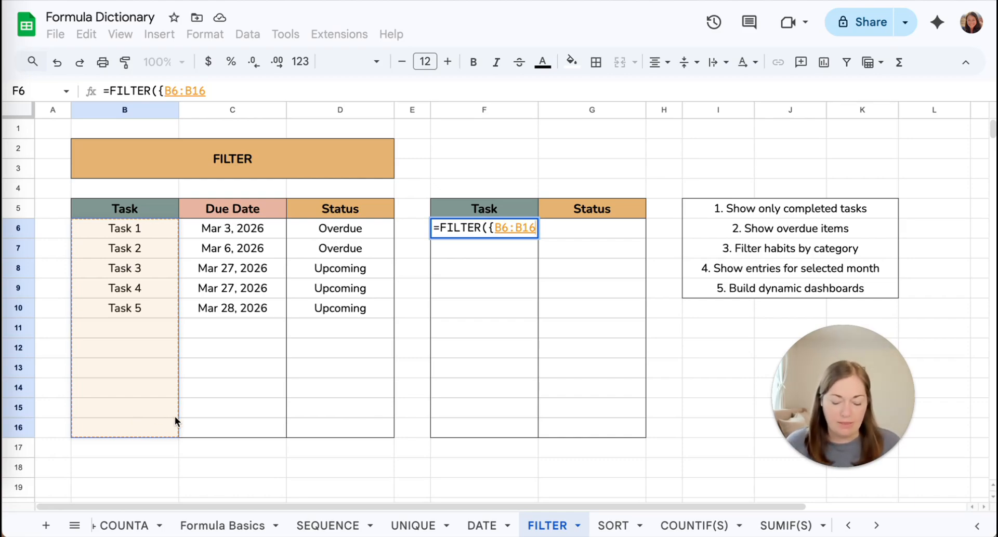
text(,)
drag(328, 229, 372, 428)
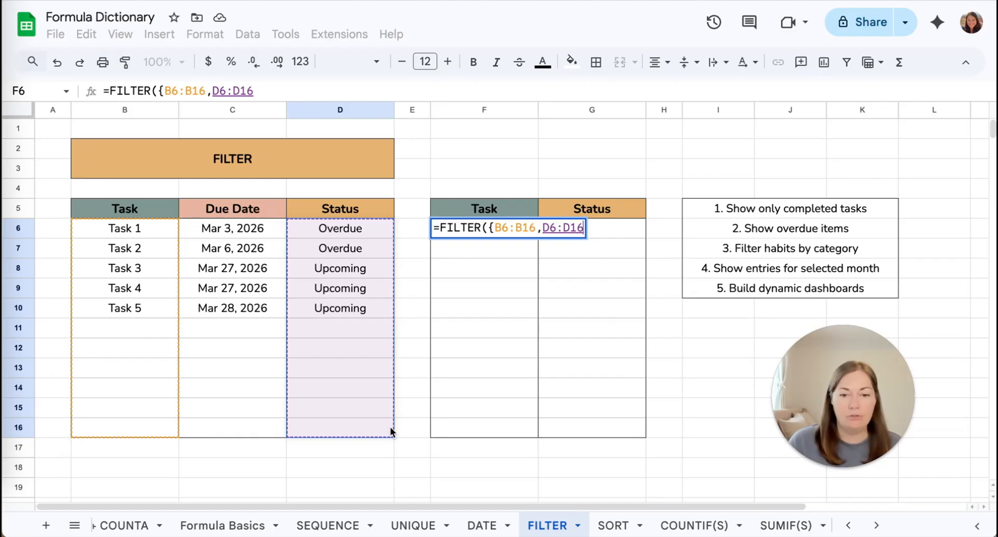
text(})
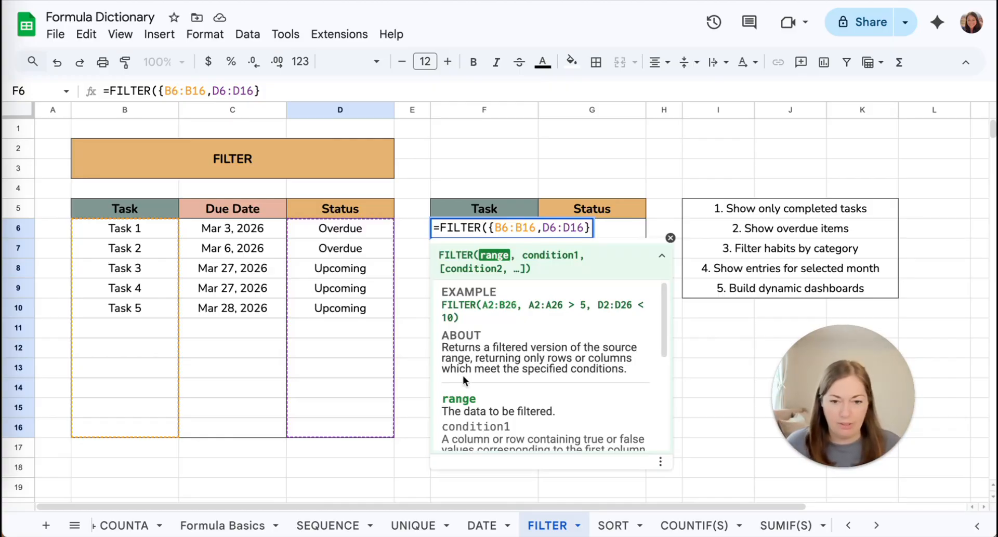
Complete the FILTER formula in F6 with the condition D6:D16="Upcoming"
text(,)
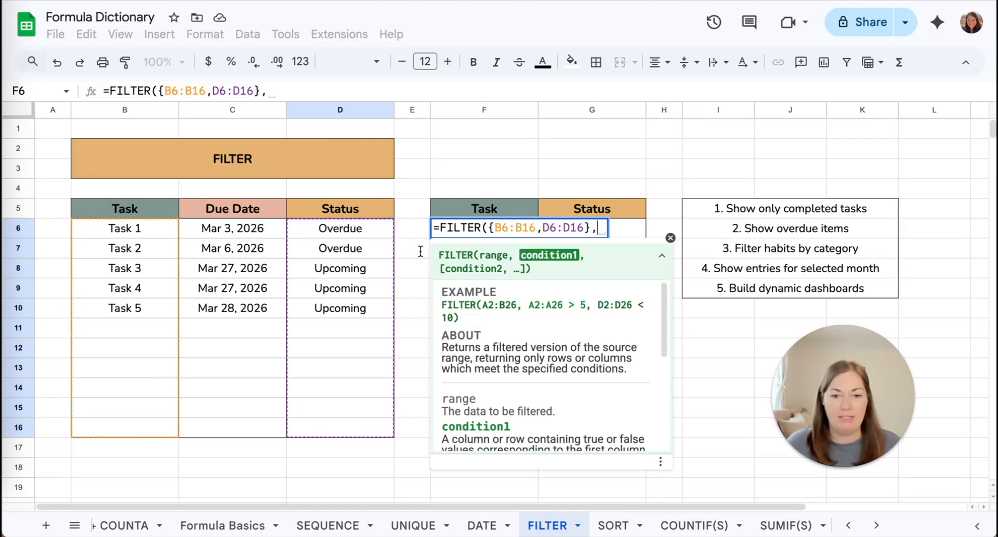
click(334, 234)
drag(334, 234, 337, 423)
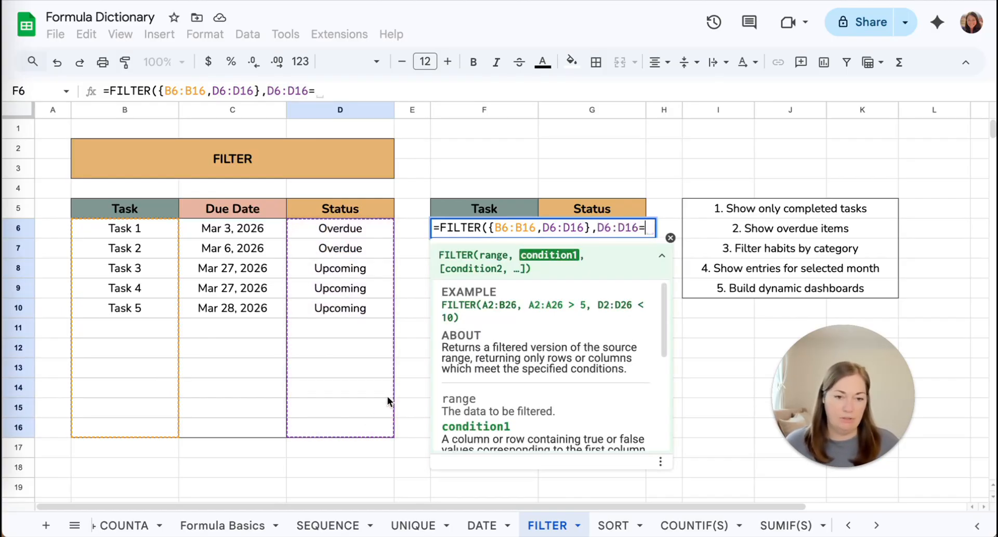
text(="Upcoming)
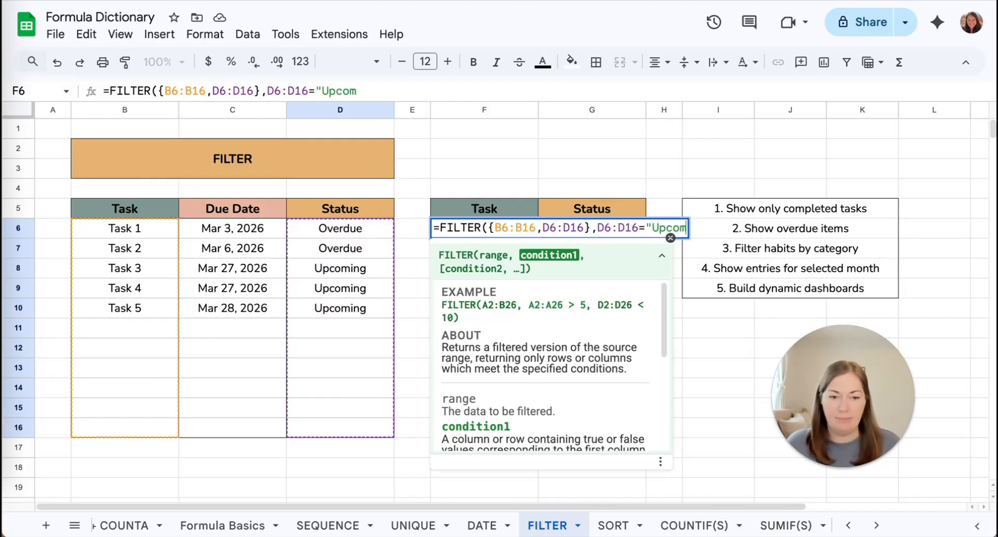
key(BackSpace)
key(BackSpace)
text(g")
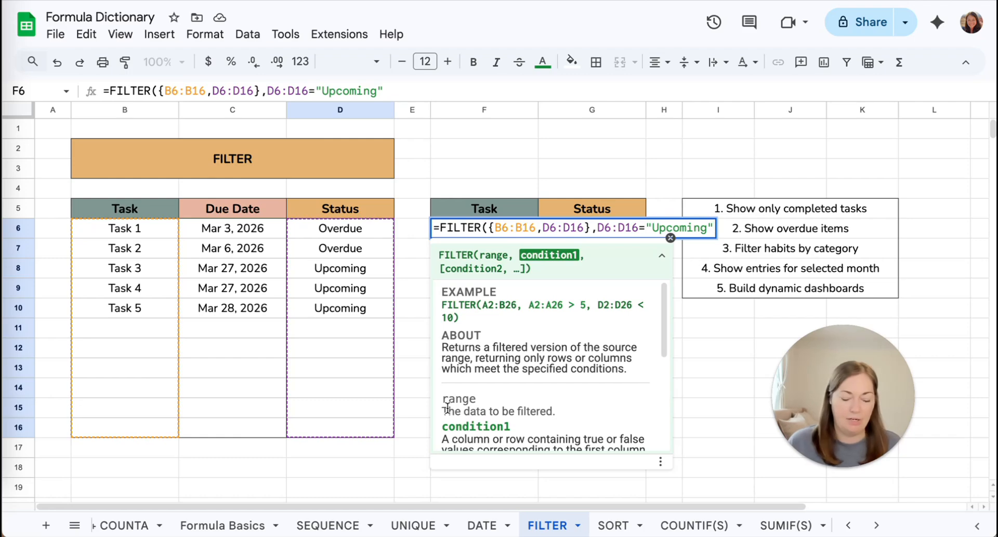
text())
key(Return)
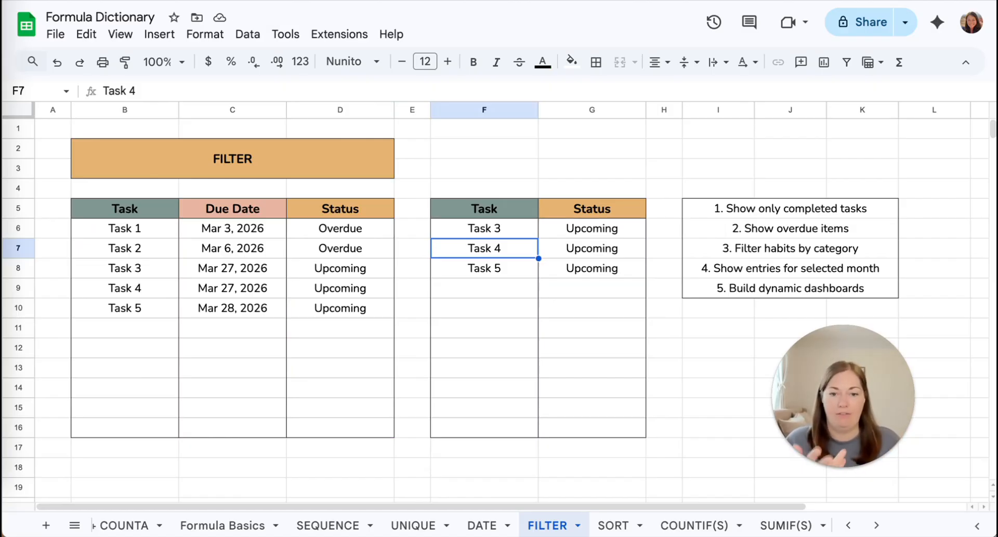
Set Task 3's due date to Mar 11, 2026, and the due dates of Tasks 4 and 5 to Mar 25, 2026
double_click(222, 268)
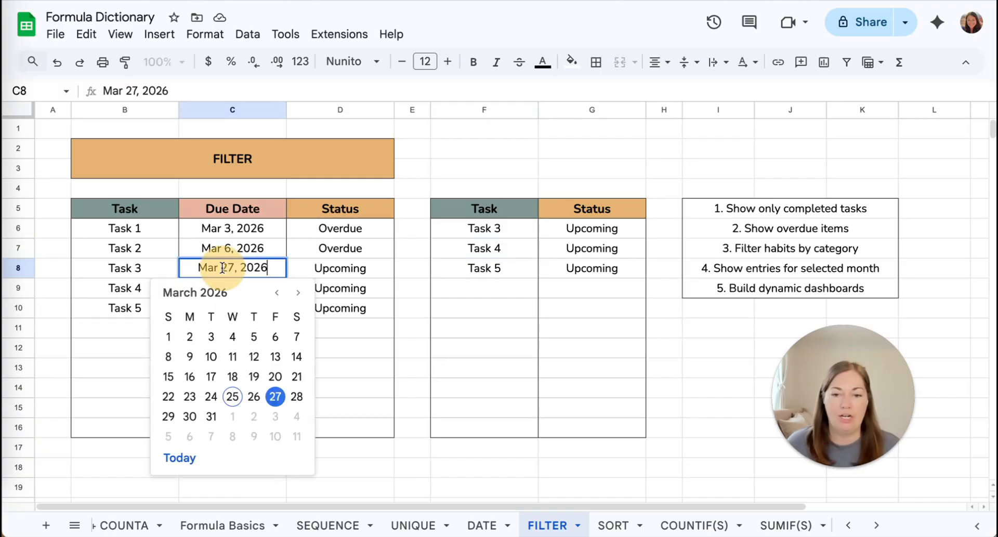
click(233, 357)
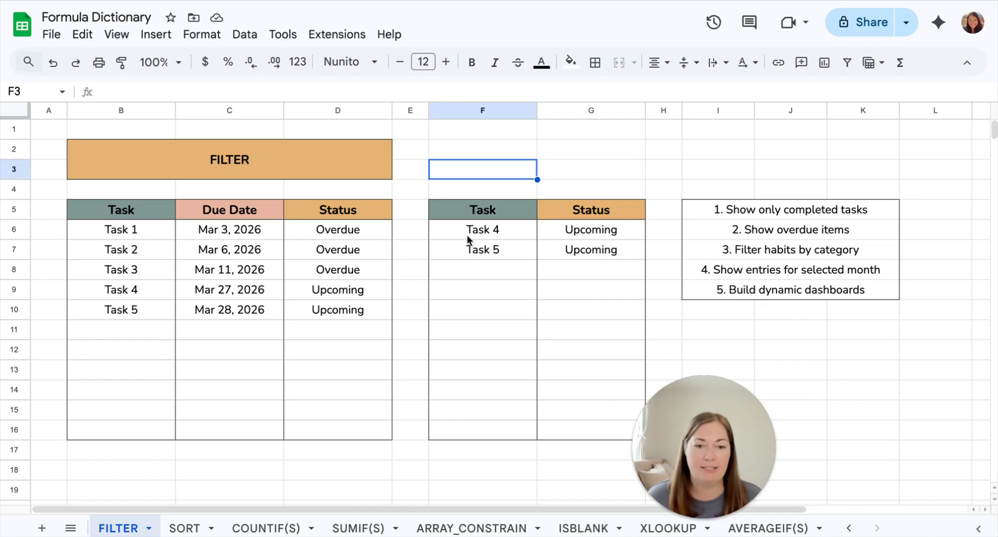
double_click(246, 288)
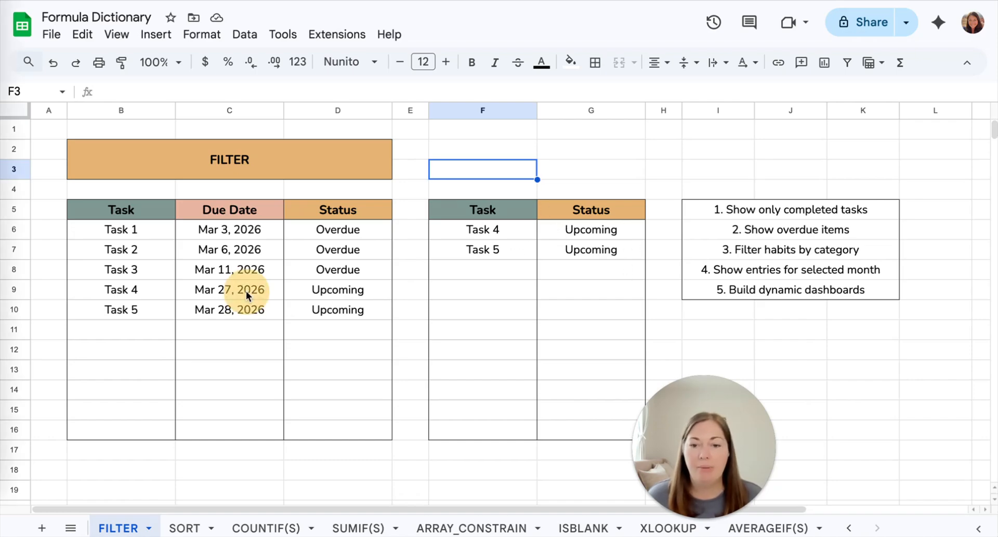
click(229, 419)
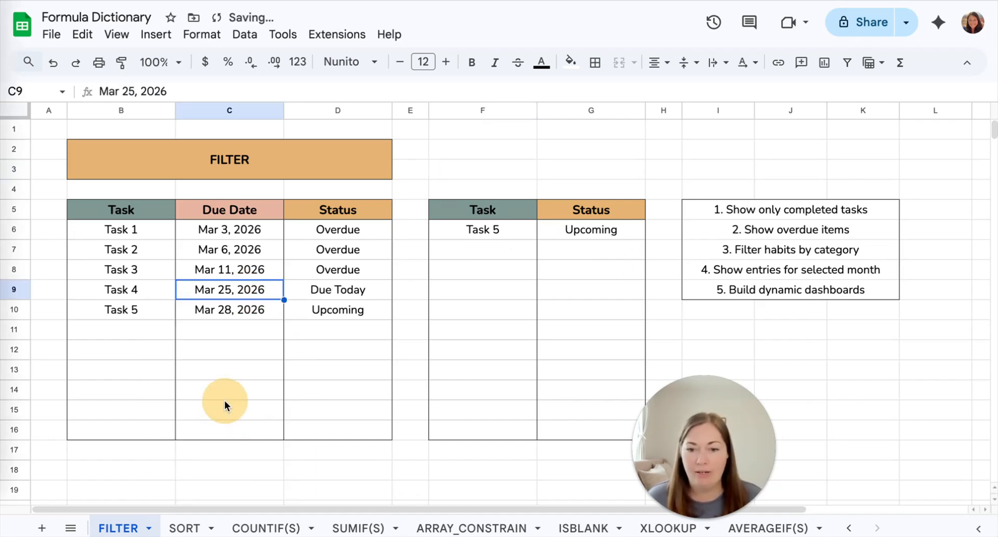
click(231, 311)
double_click(243, 310)
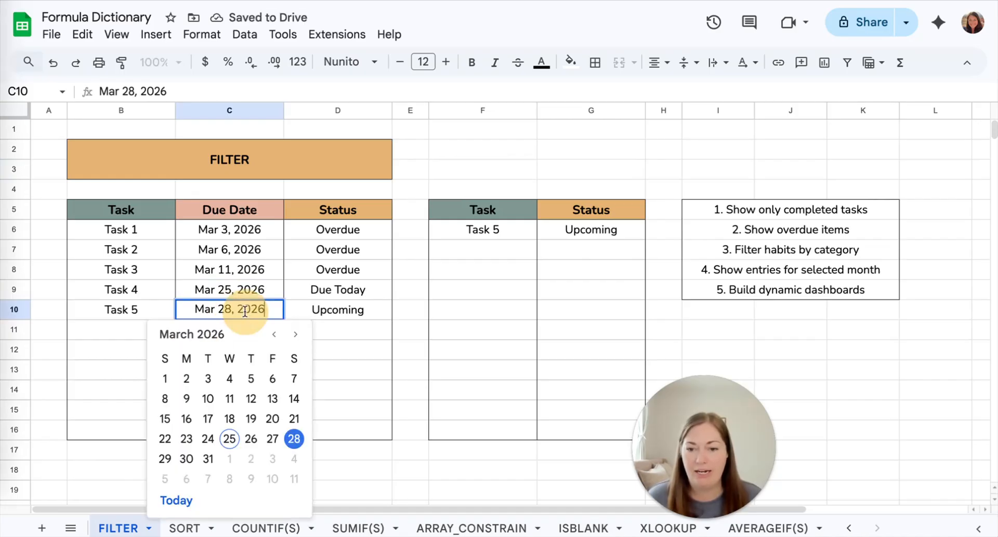
click(229, 439)
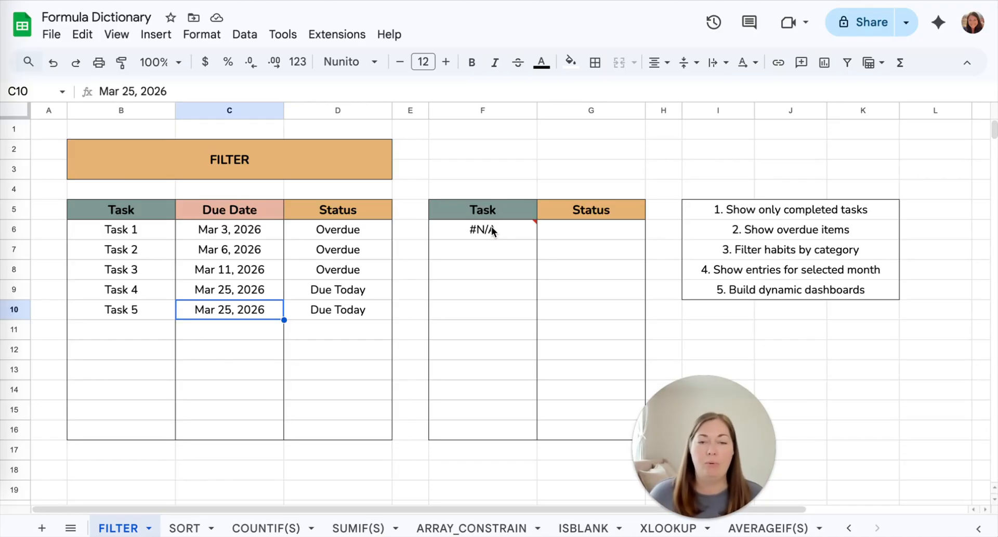
Wrap the existing FILTER formula in F6 in an IFERROR function, keeping FILTER as its value argument
mouse_move(487, 235)
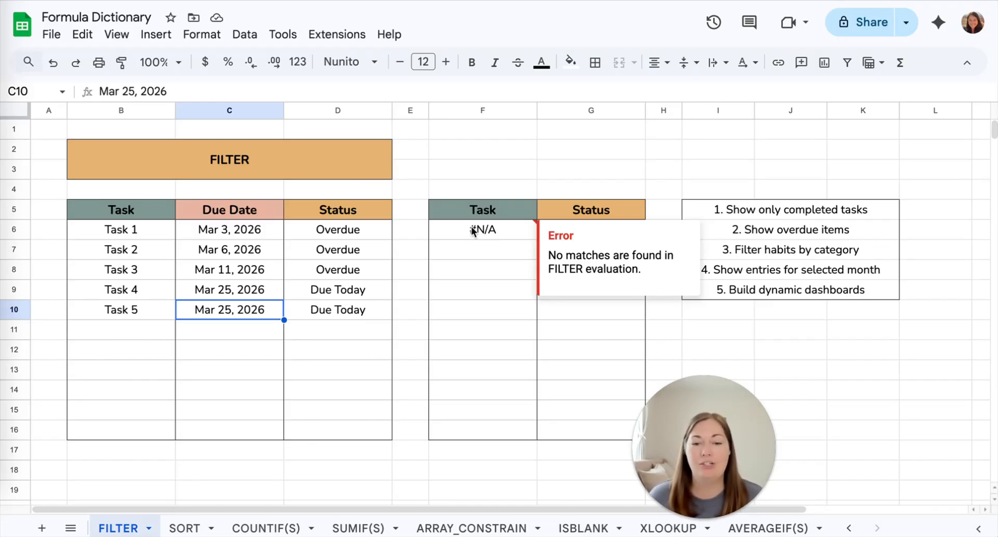
click(467, 229)
double_click(467, 228)
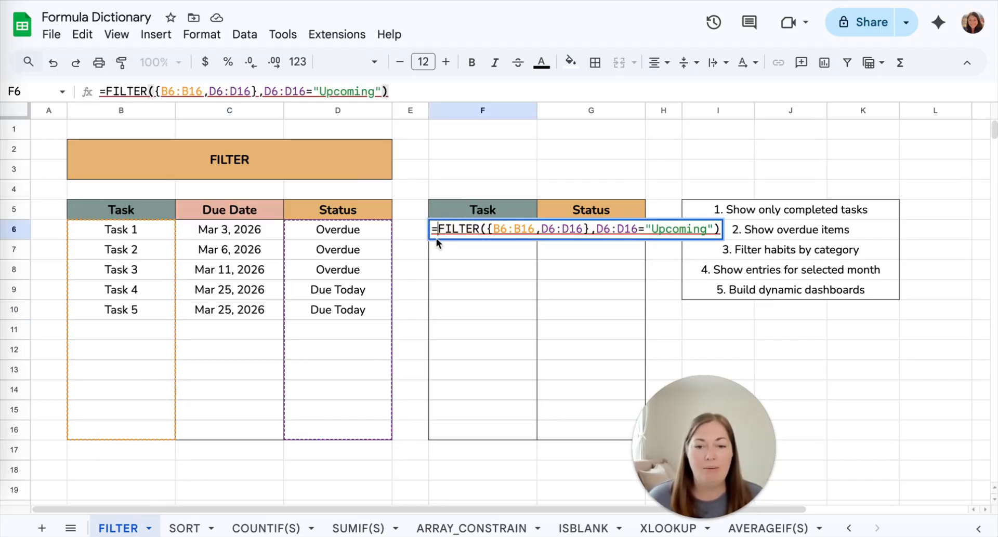
click(438, 229)
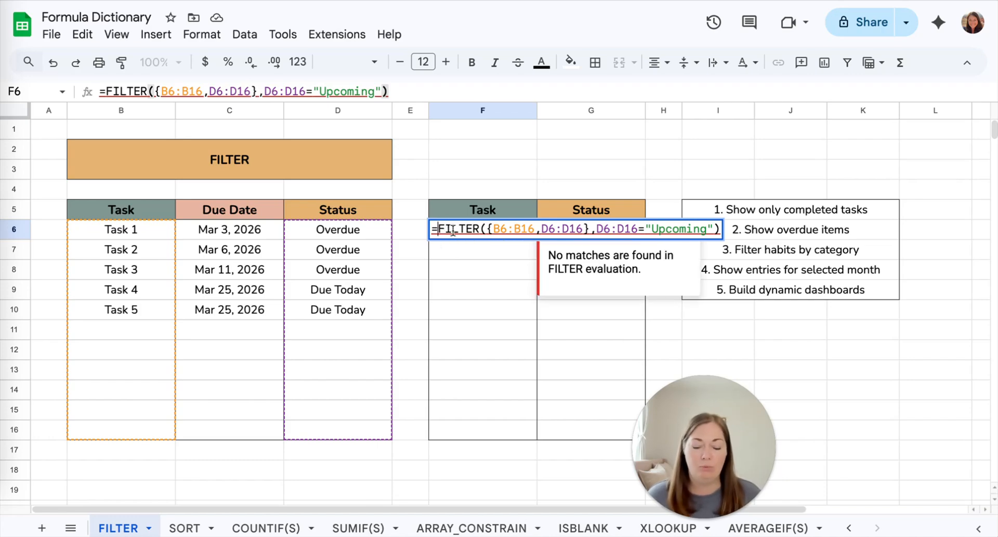
text(IFERROR()
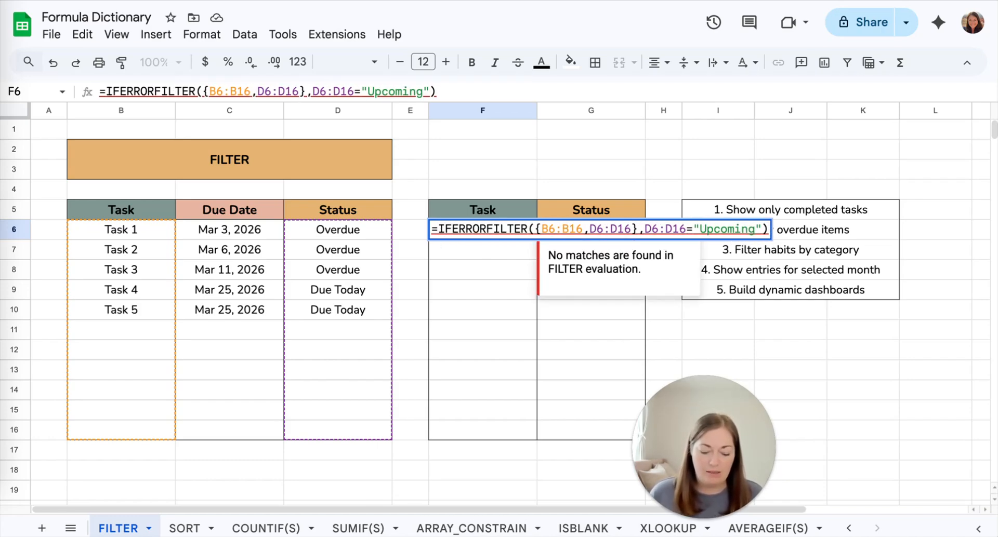
drag(493, 229, 774, 229)
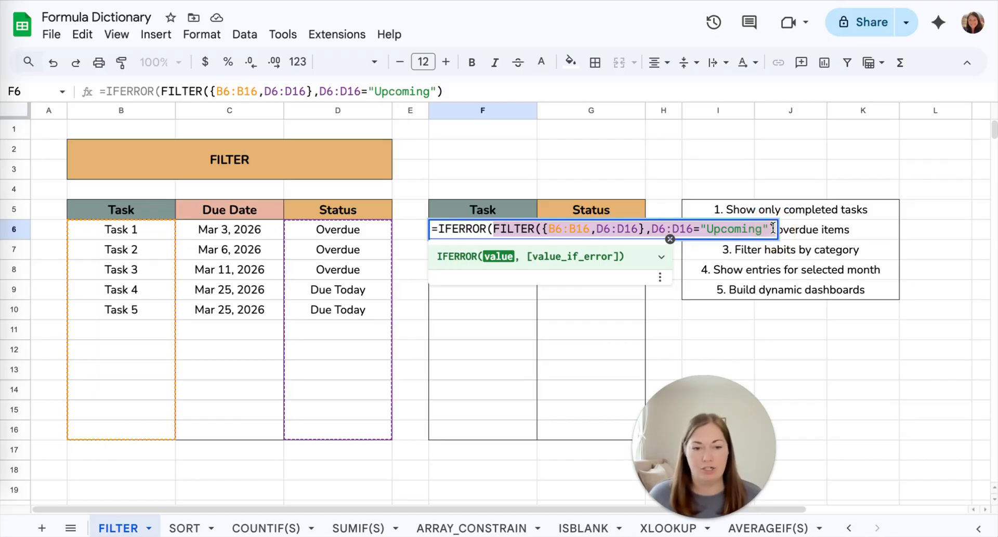
click(774, 229)
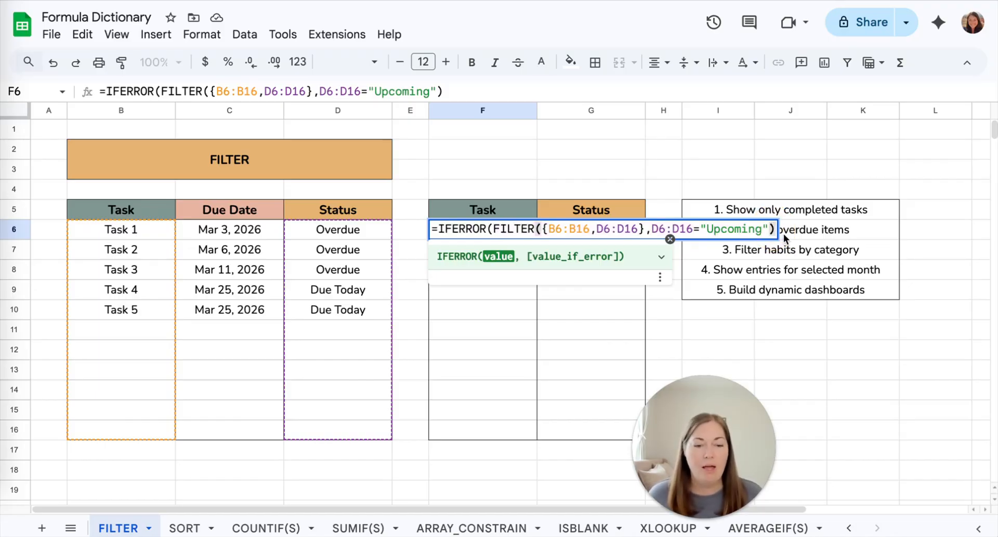
Add "No matches found" as the IFERROR fallback value and finish the formula in F6
text(,)
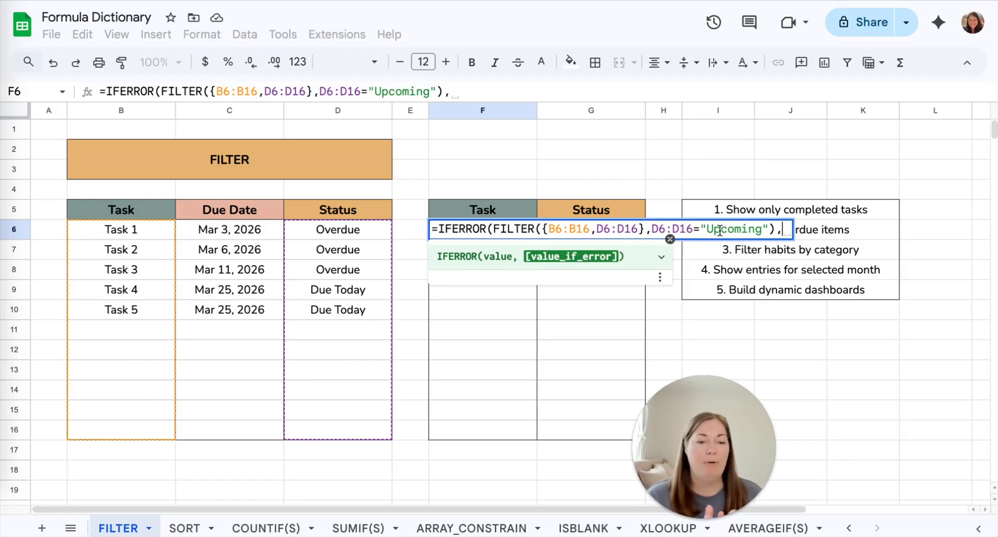
text(")
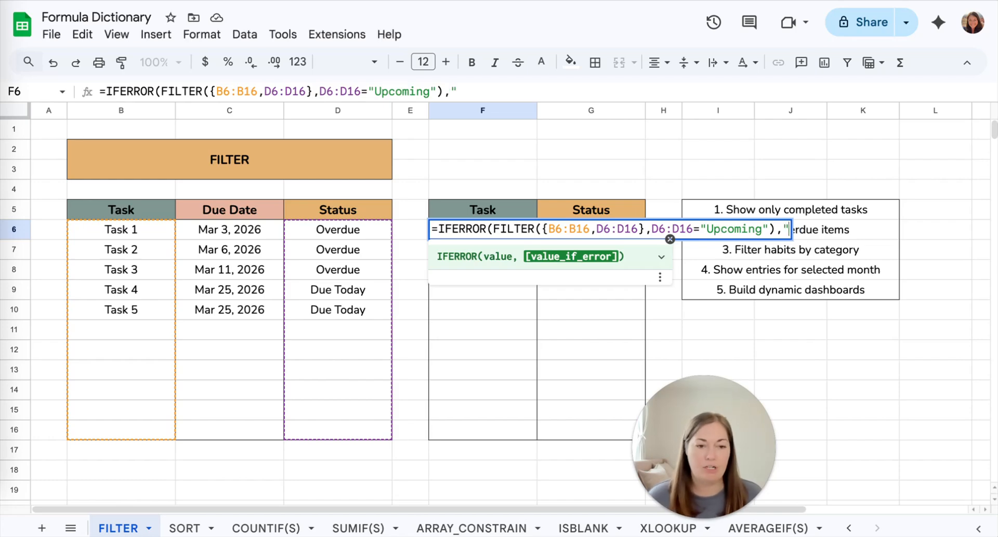
text(No matches )
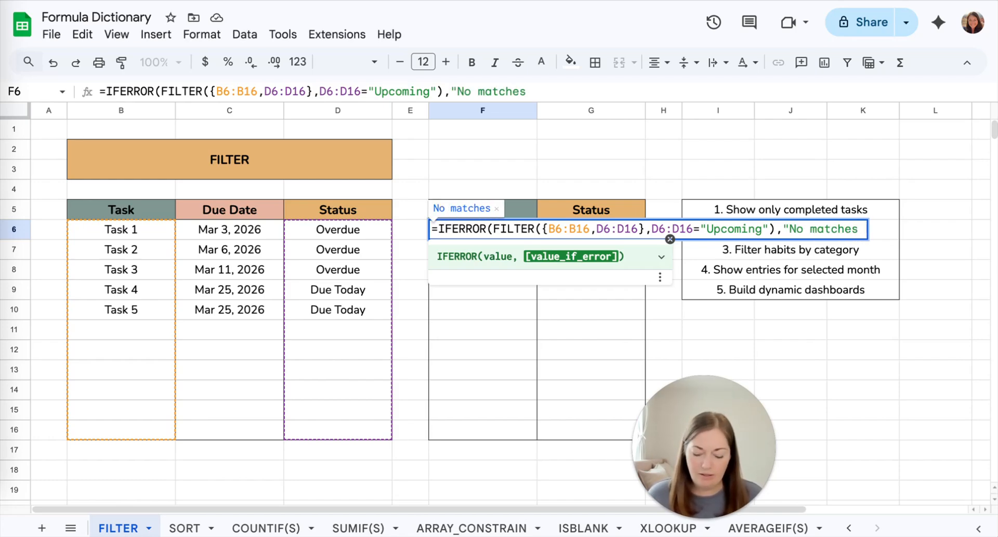
text(found")
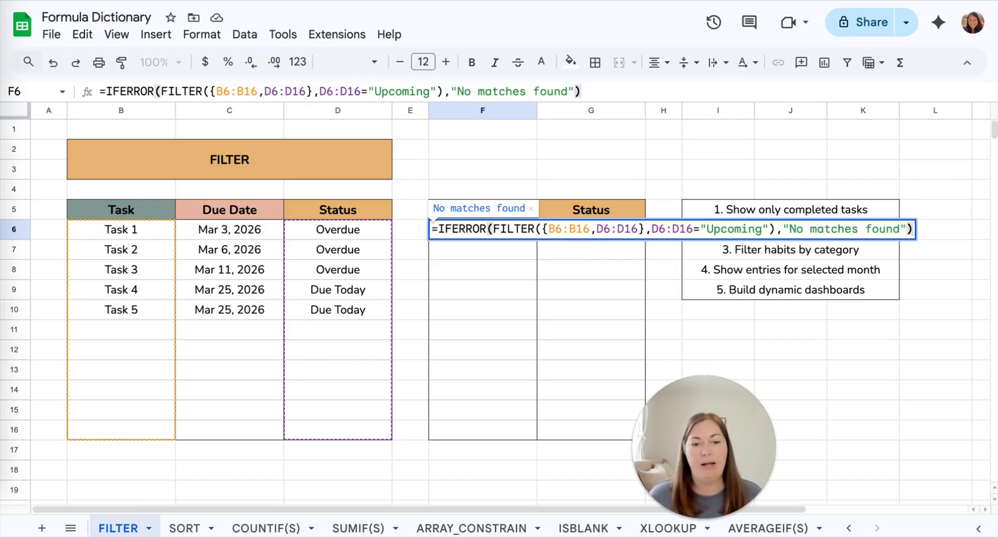
key(Return)
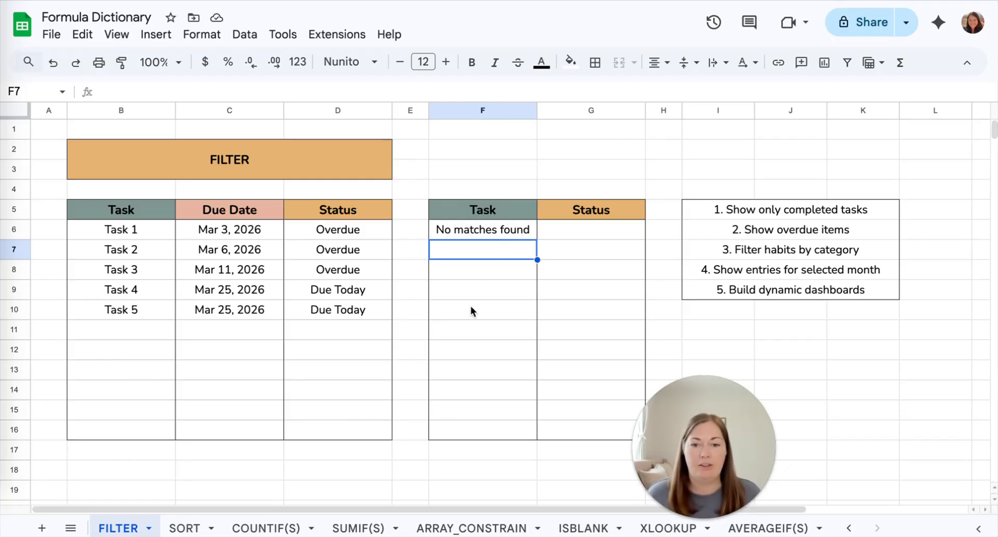
Test the IFERROR formula by changing Task 5's due date to Apr 4, 2026, and undo the change
double_click(257, 313)
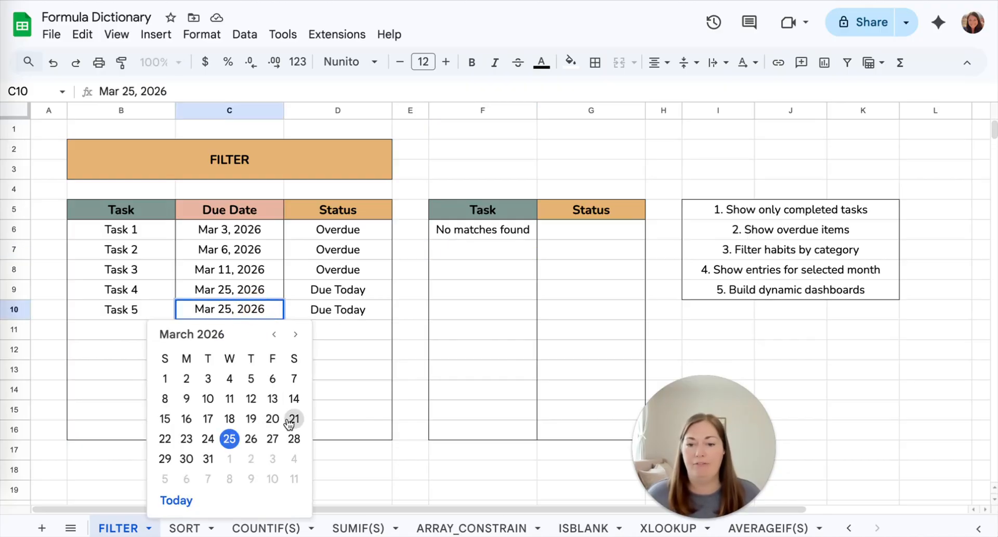
click(292, 459)
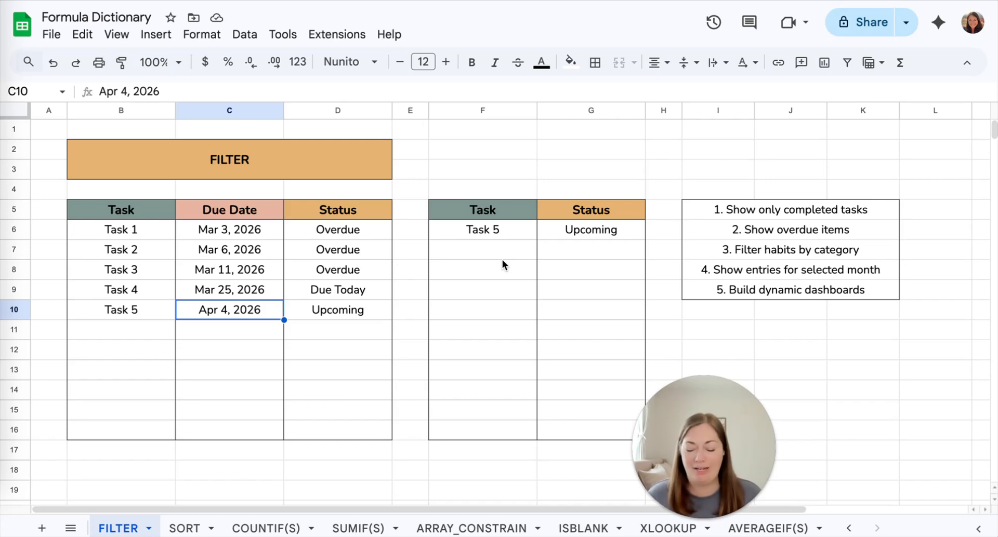
key(ctrl+z)
Insert the see-no-evil monkey emoji and a space before "No matches found" in the IFERROR message of the F6 formula
double_click(500, 229)
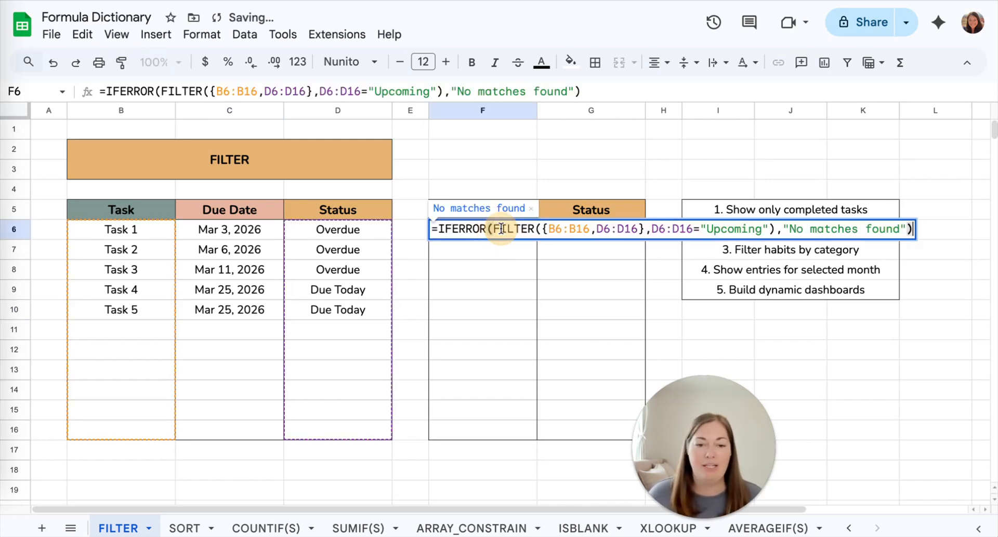
drag(900, 228, 794, 223)
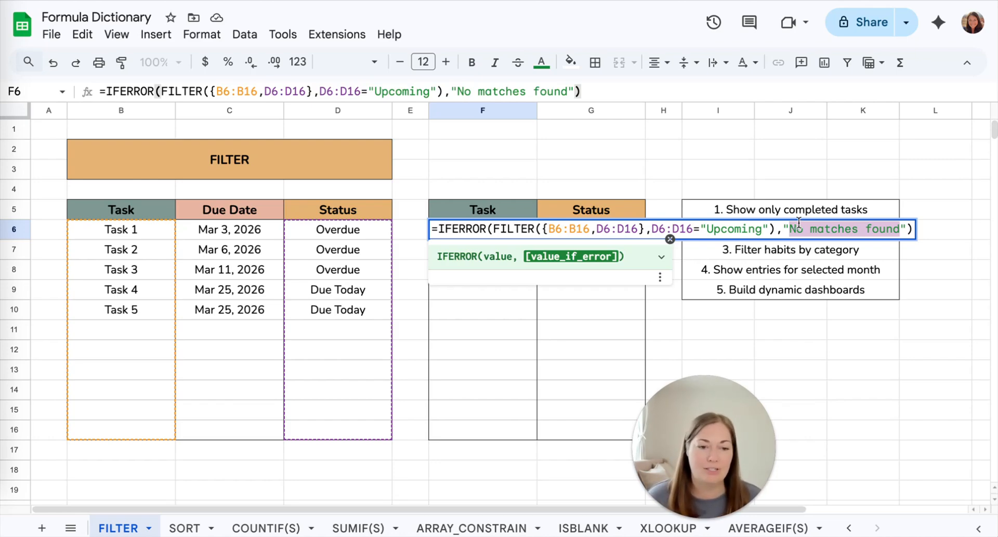
click(794, 226)
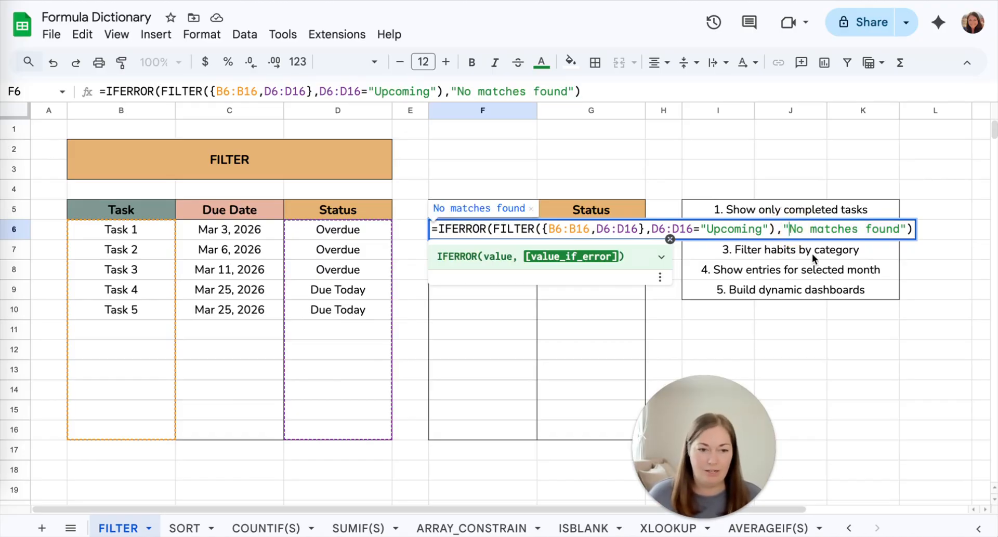
key(ctrl+super+space)
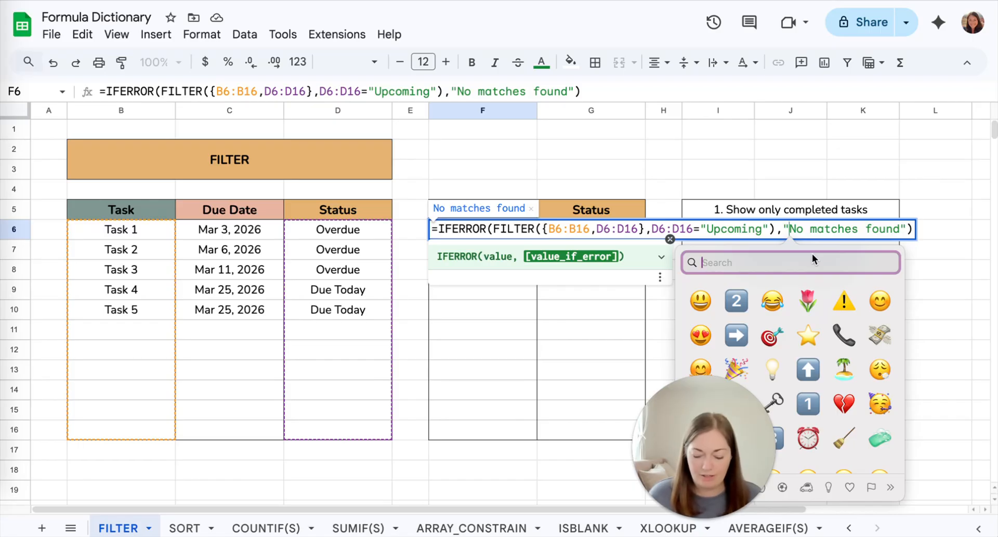
text(mon)
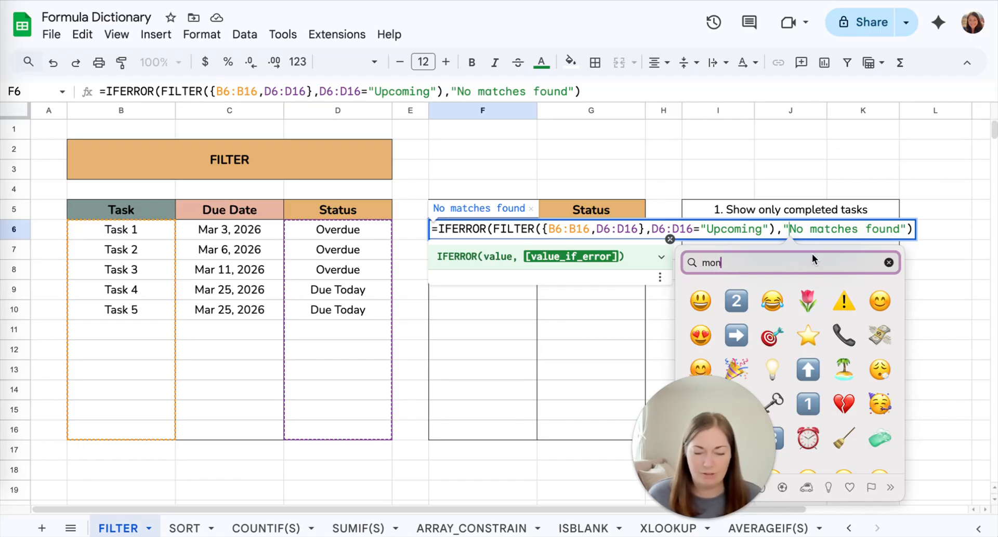
text(k)
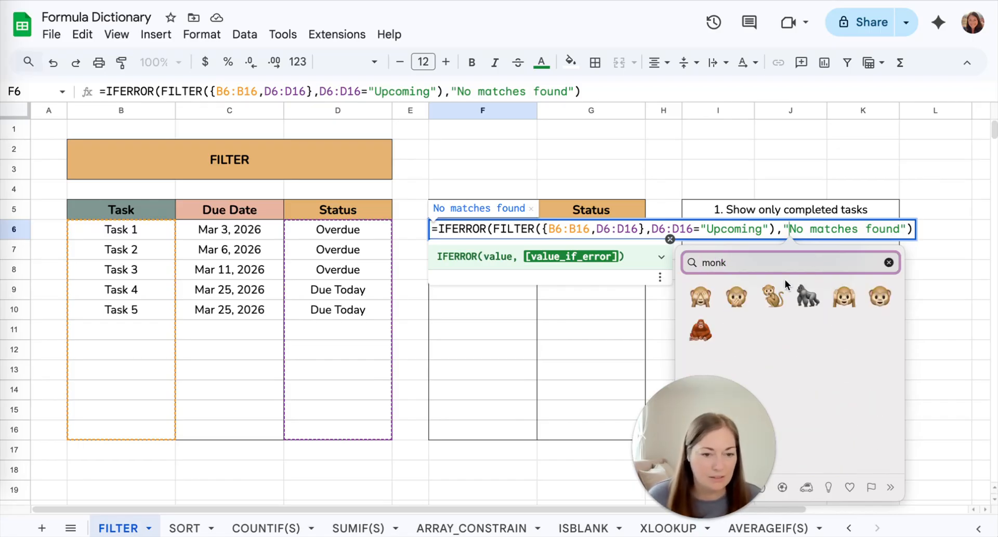
click(700, 296)
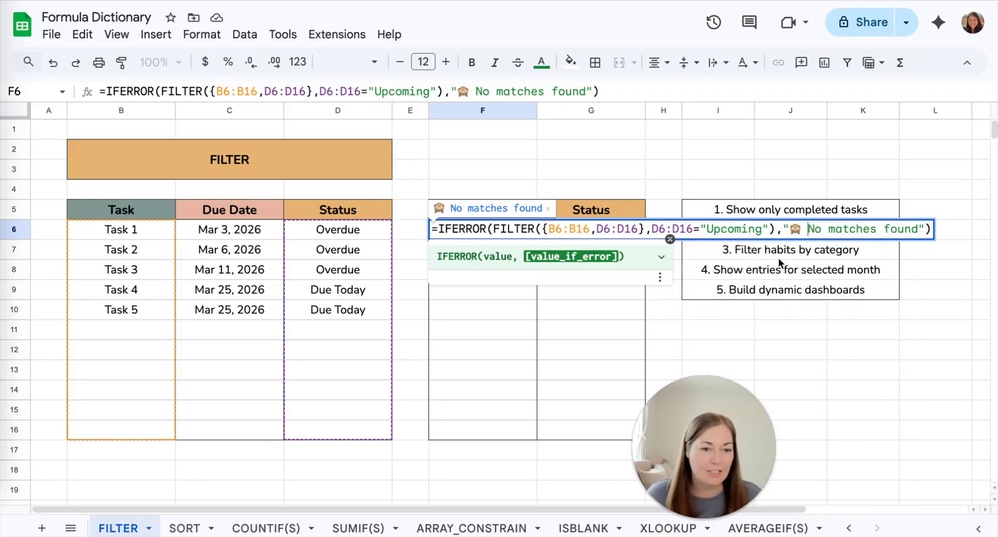
key(Return)
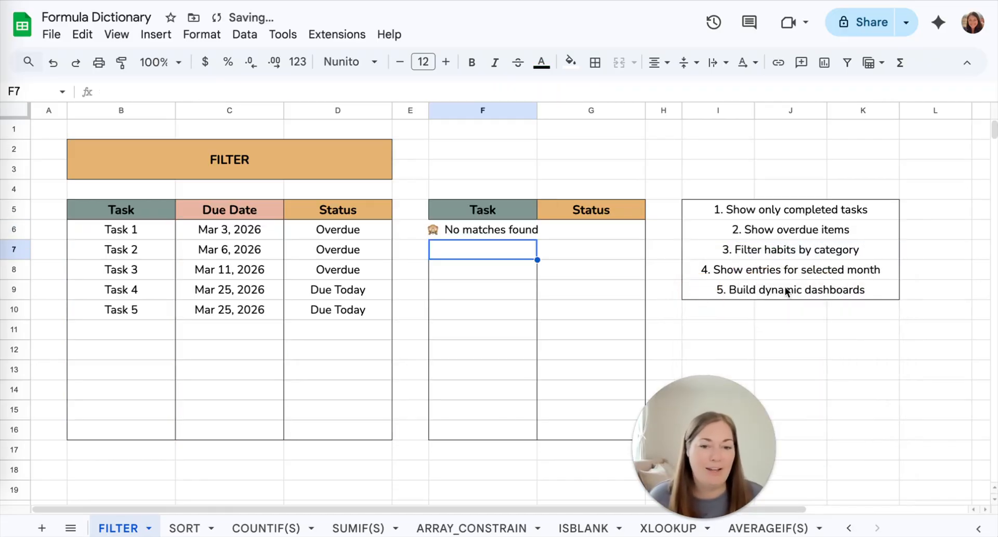
Set the width of column F to 175 pixels
click(473, 110)
right_click(473, 110)
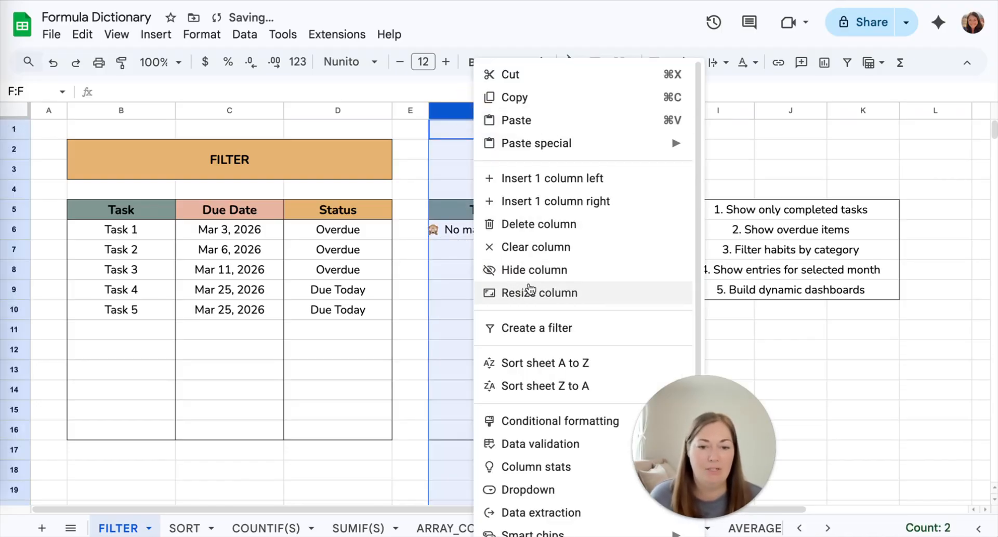
click(529, 290)
text(175)
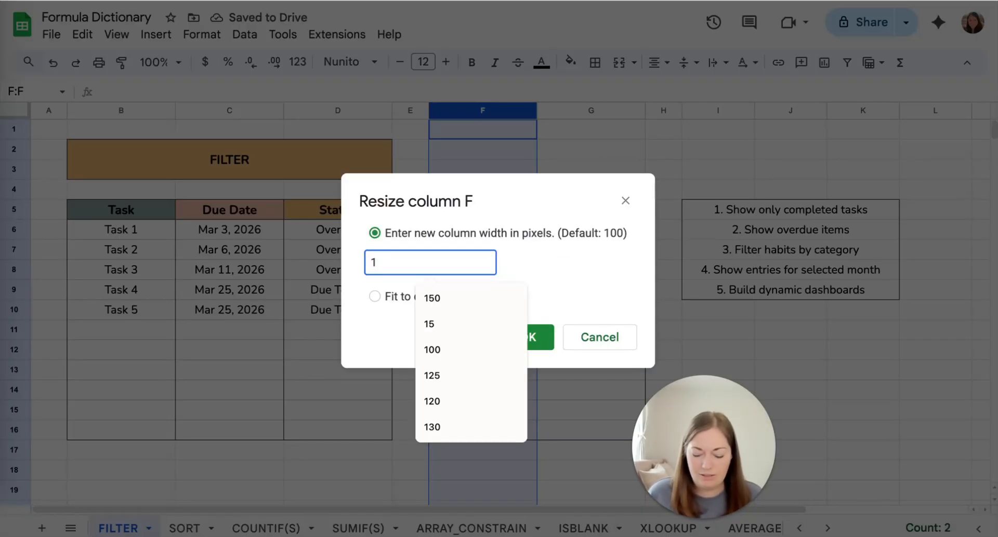
key(Return)
click(655, 267)
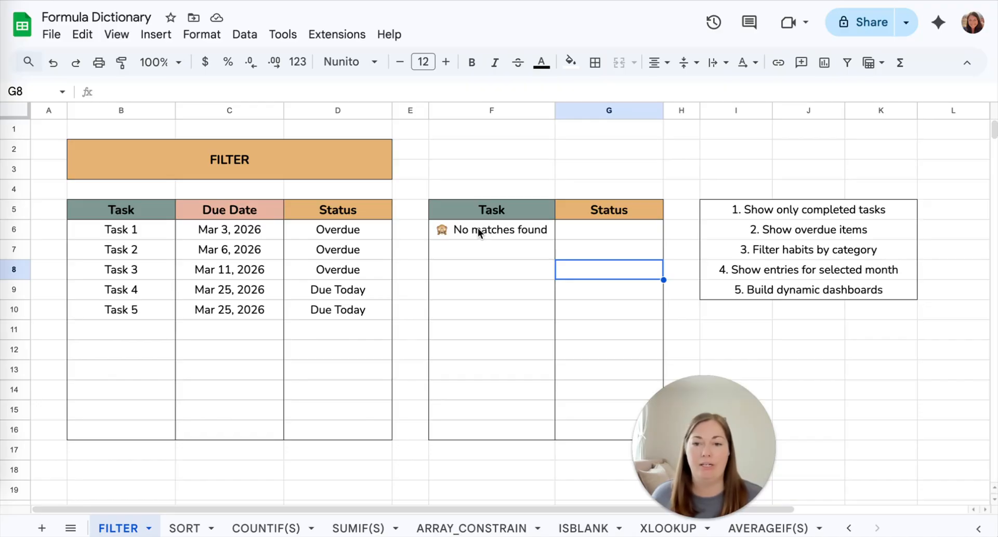
Switch to the ARRAY_CONSTRAIN sheet and open the formula in K6 to examine it
click(478, 232)
click(490, 273)
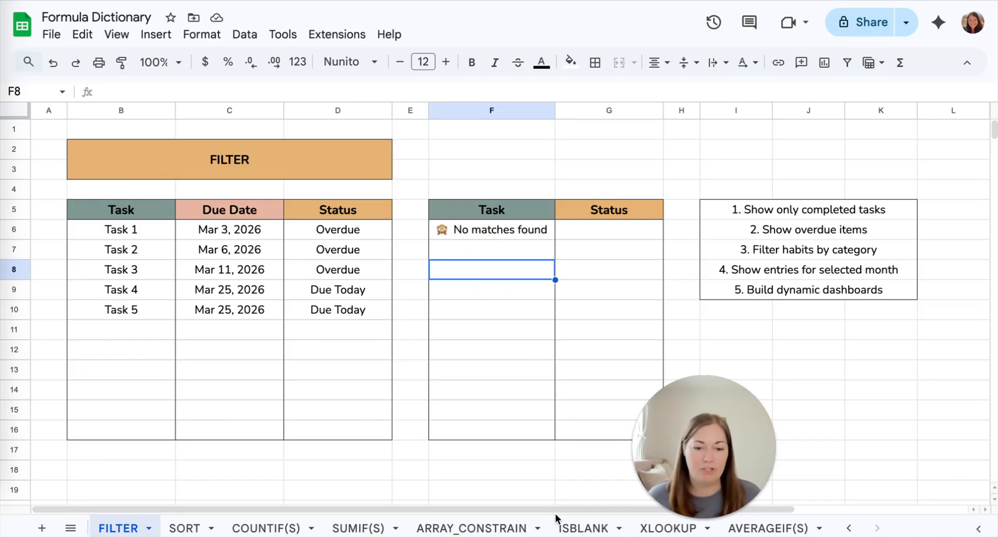
click(496, 529)
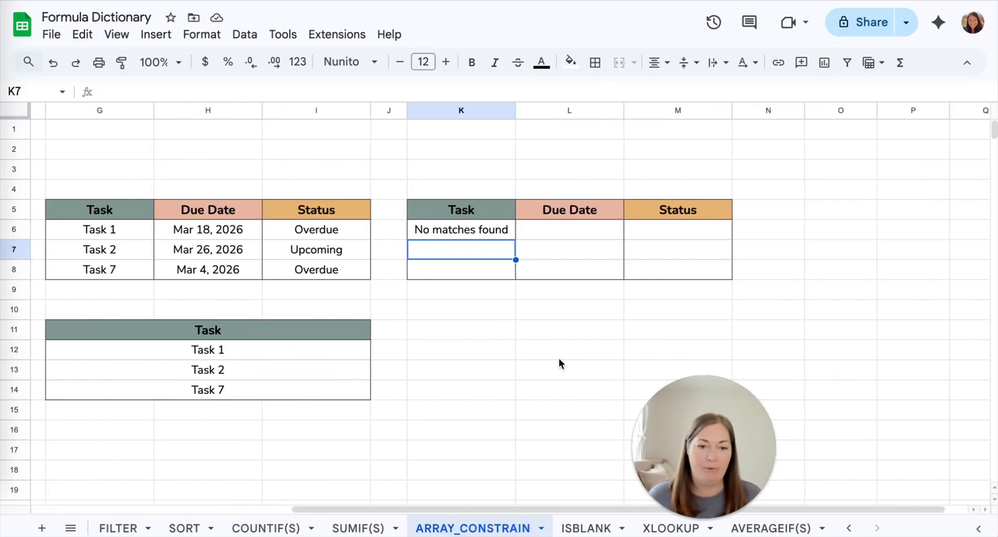
click(474, 232)
double_click(473, 230)
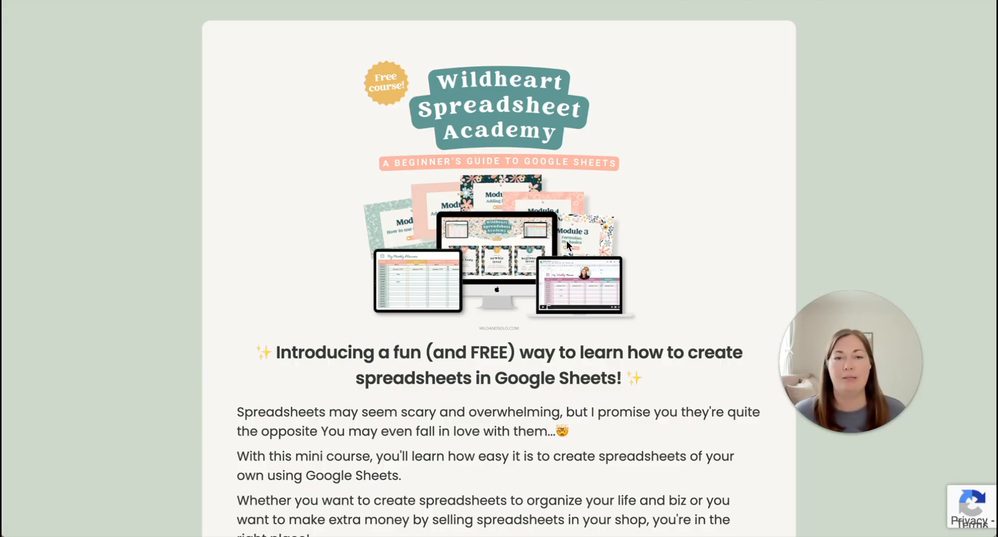
Look through the free Wildheart Spreadsheet Academy course page down to its bonus sections and weekly planner preview
scroll(451, 287, down, 20)
scroll(451, 289, down, 3)
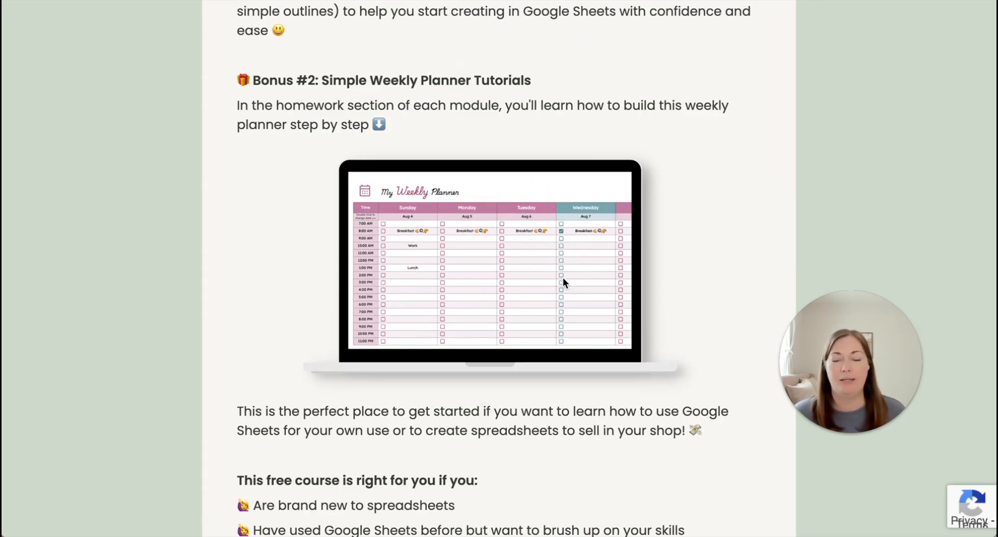
scroll(563, 270, up, 3)
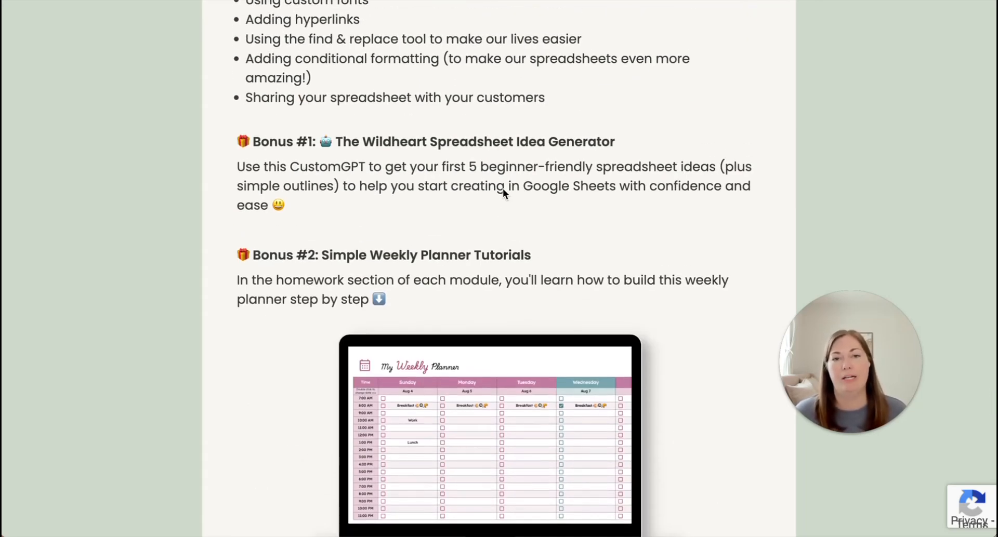